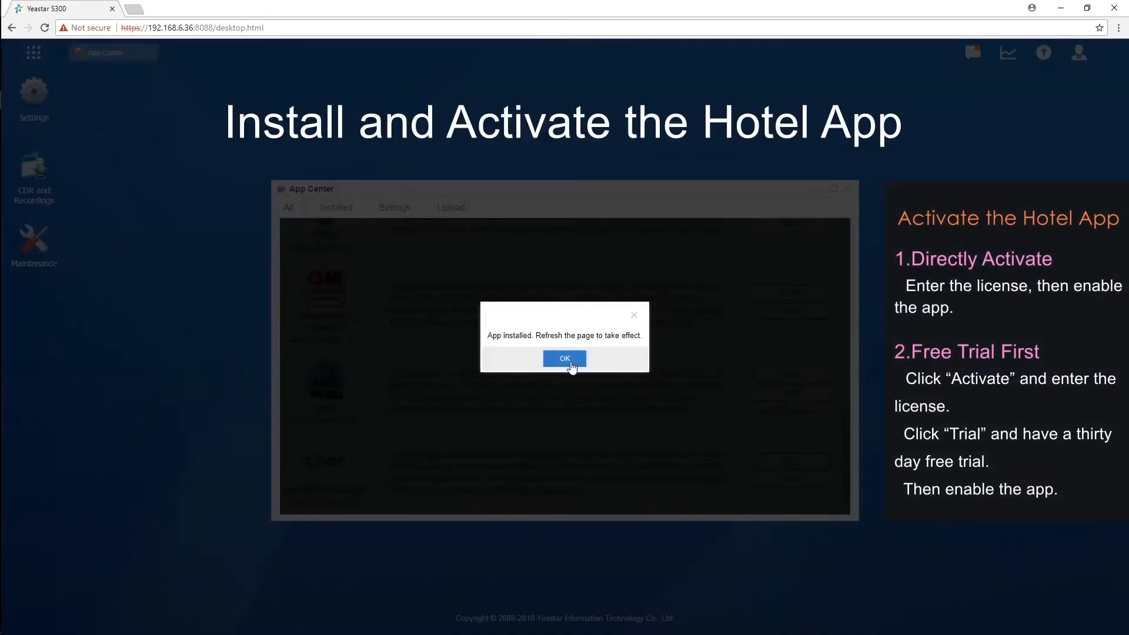
# Step: Acknowledge the 'App installed' message for Hotel app version 1.1.2
pyautogui.click(570, 360)
# Step: Close the App Center and launch the Hotel app from the app list
pyautogui.scroll(1, 792, 392)
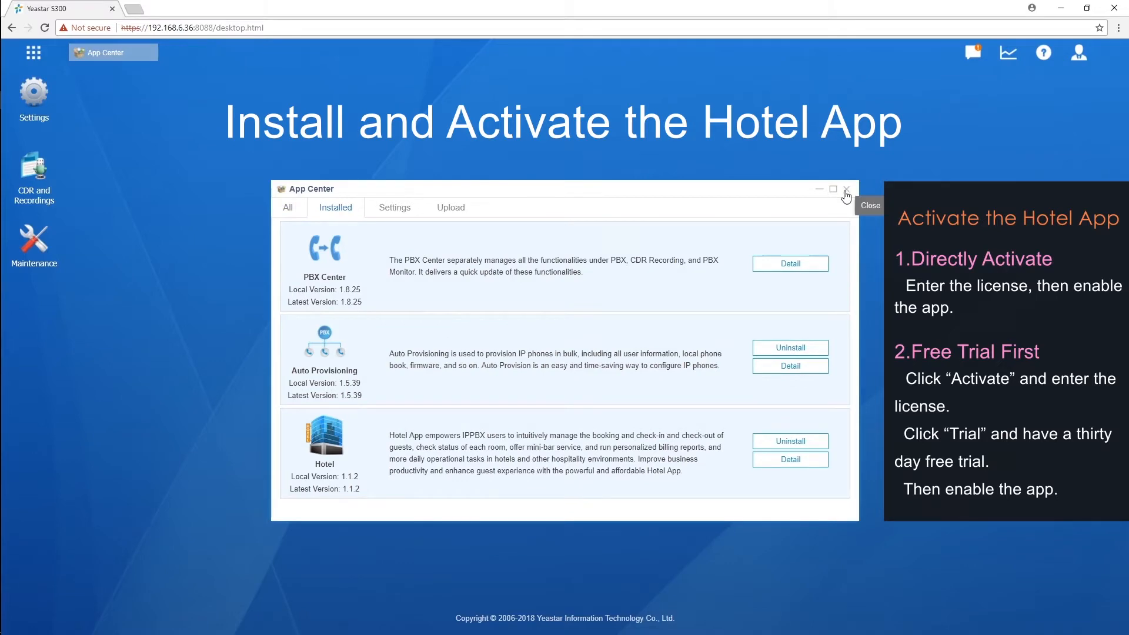
pyautogui.click(846, 190)
pyautogui.click(34, 52)
pyautogui.click(687, 119)
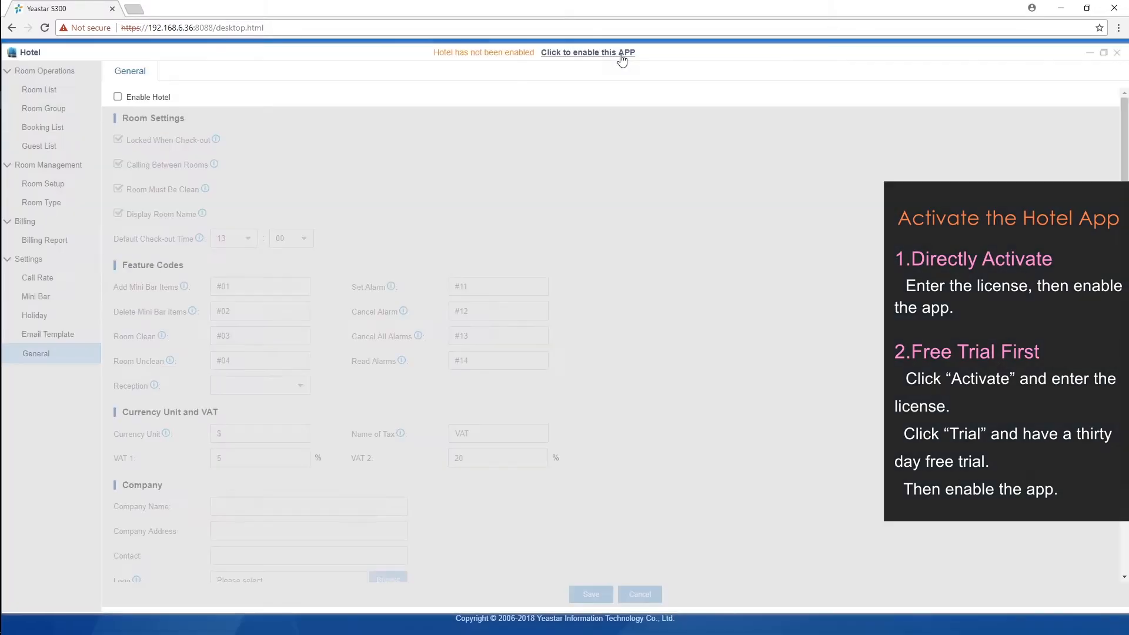
# Step: Enable Hotel on the 30-day free trial instead of a license key, then resize the window
pyautogui.click(119, 97)
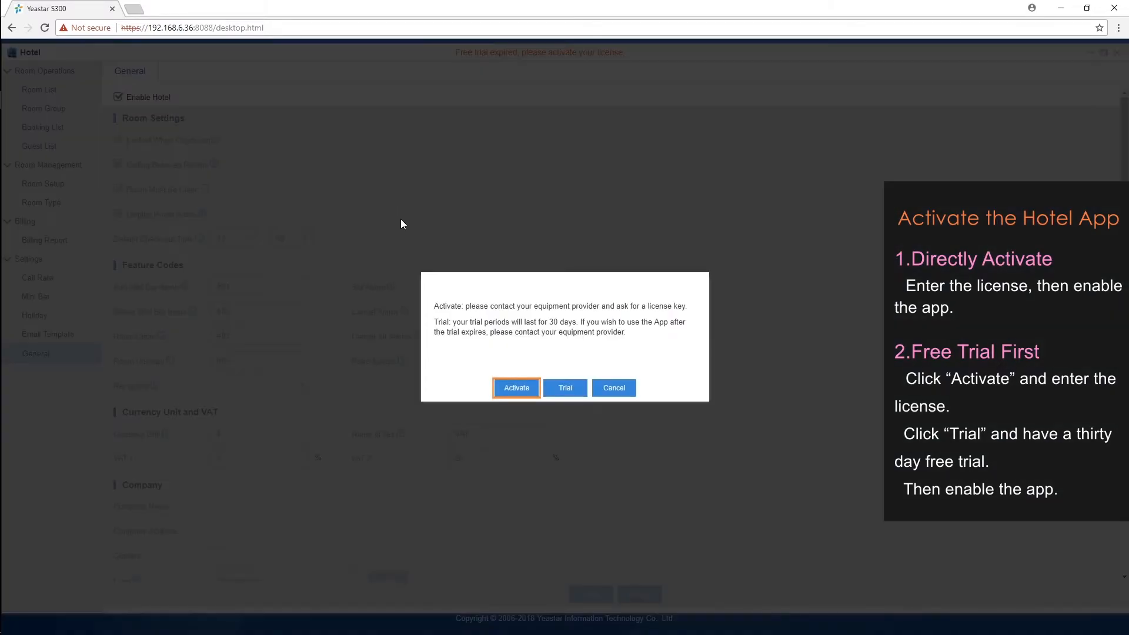
pyautogui.click(522, 390)
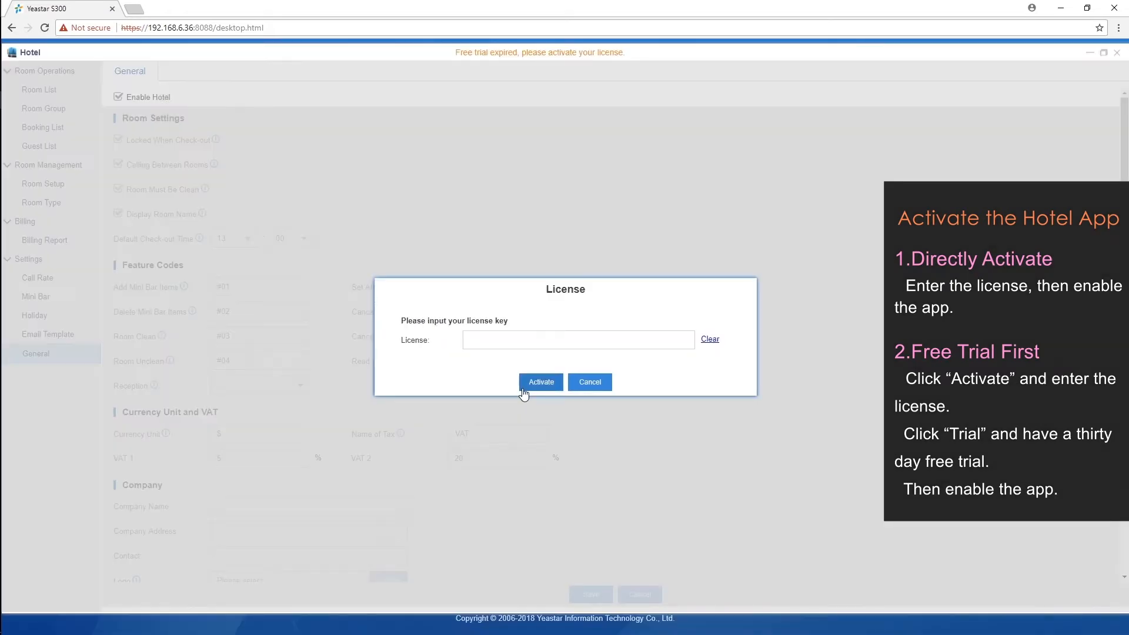
pyautogui.click(593, 389)
pyautogui.click(119, 97)
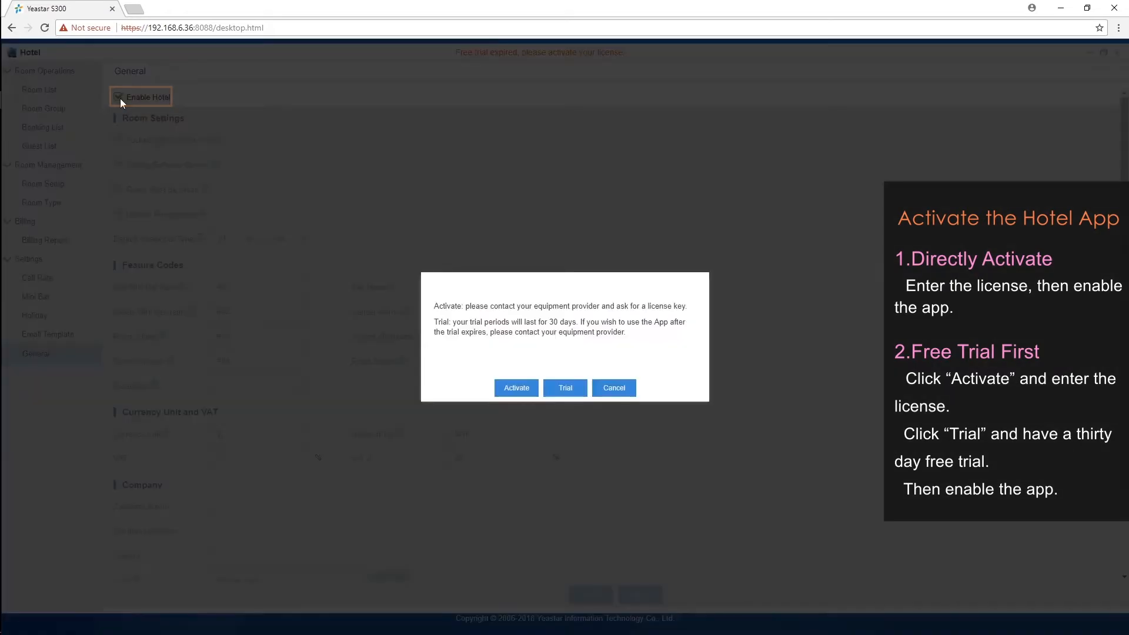
pyautogui.click(568, 389)
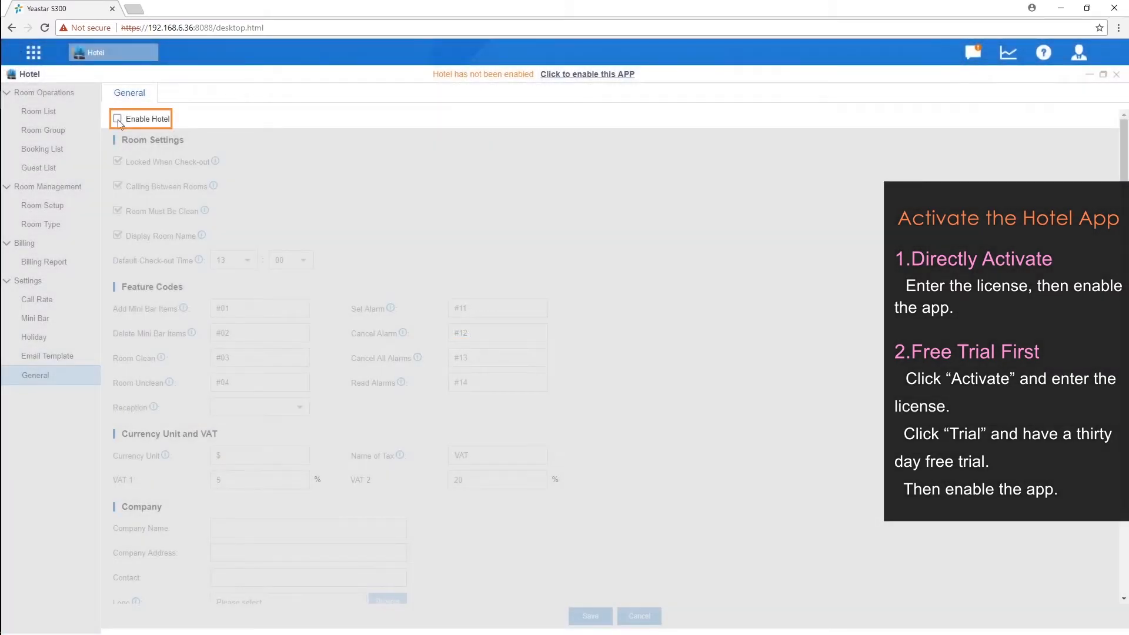
pyautogui.click(118, 119)
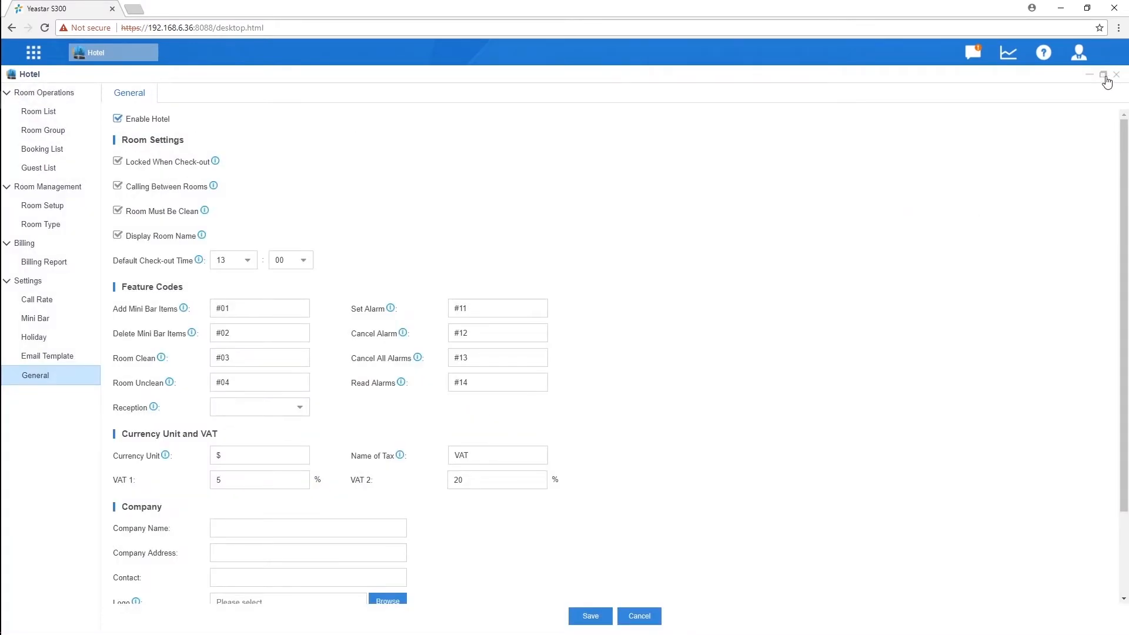
pyautogui.click(1103, 75)
pyautogui.moveTo(325, 45); pyautogui.dragTo(569, 125)
# Step: Enter company name Yeastar Resort, the company address and the contact number
pyautogui.moveTo(829, 226); pyautogui.dragTo(822, 372)
pyautogui.click(641, 242)
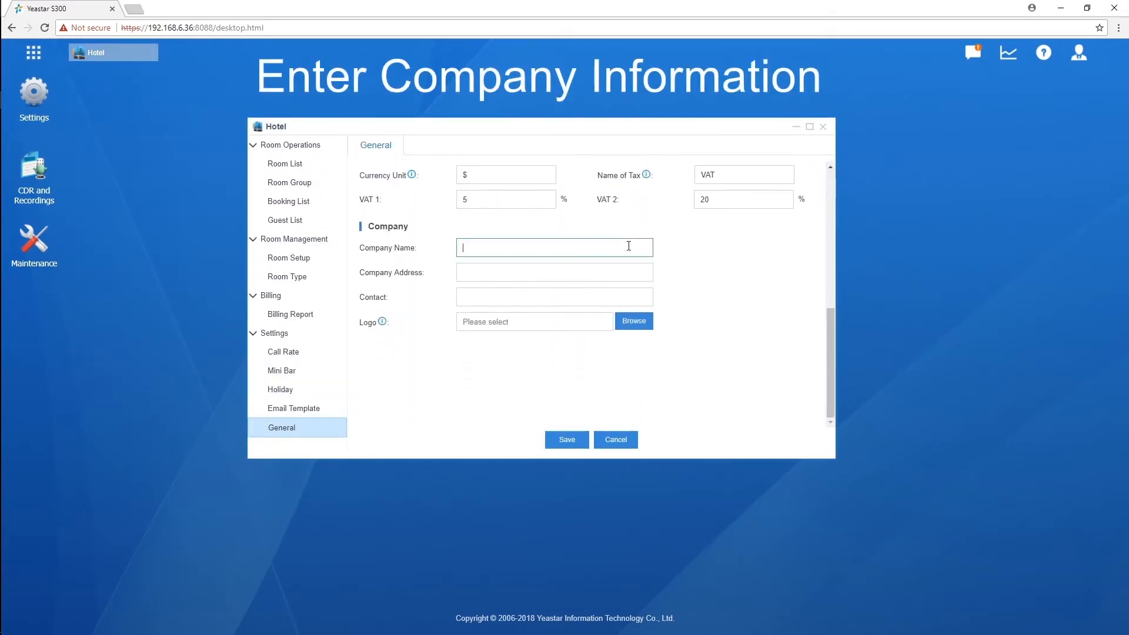
pyautogui.write('Yeastar Resort')
pyautogui.press('Tab')
pyautogui.write('5/F')
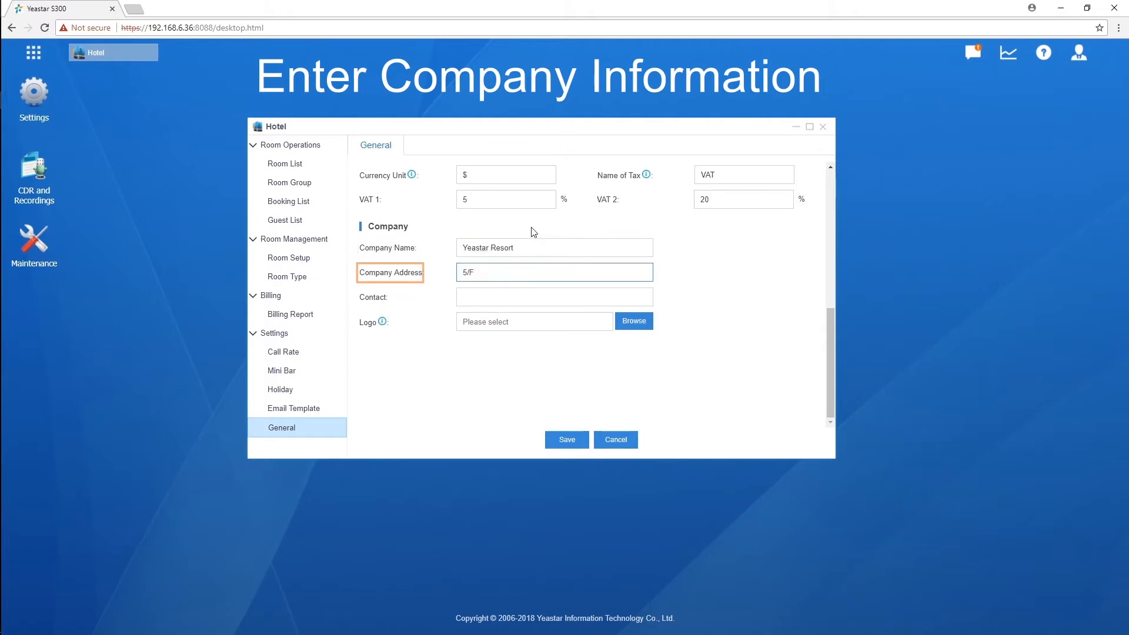
pyautogui.write(', No.63-2 Wanghai Rd, 2nd Software Park, Xiamen, China')
pyautogui.press('Tab')
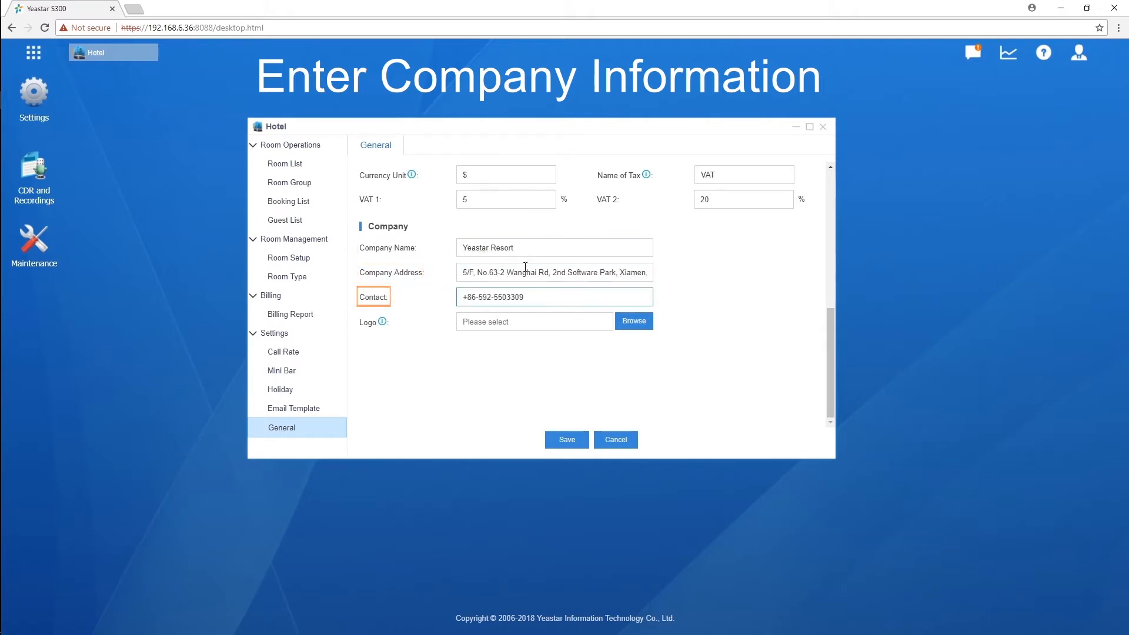
# Step: Upload hotel.png as the company logo and save the company information
pyautogui.moveTo(382, 341)
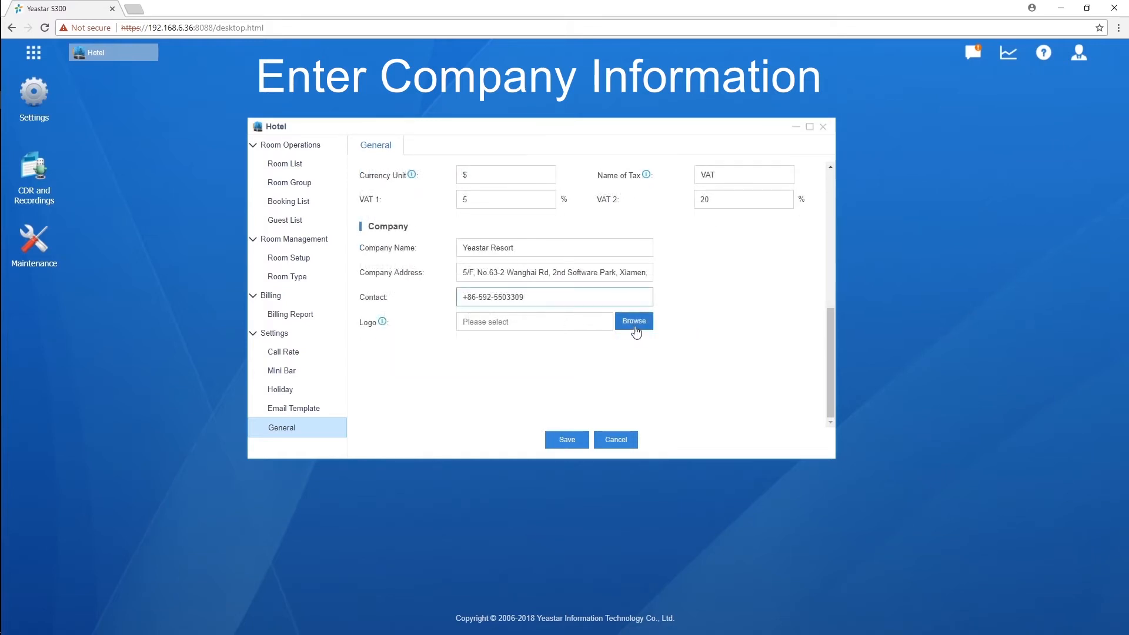
pyautogui.click(635, 322)
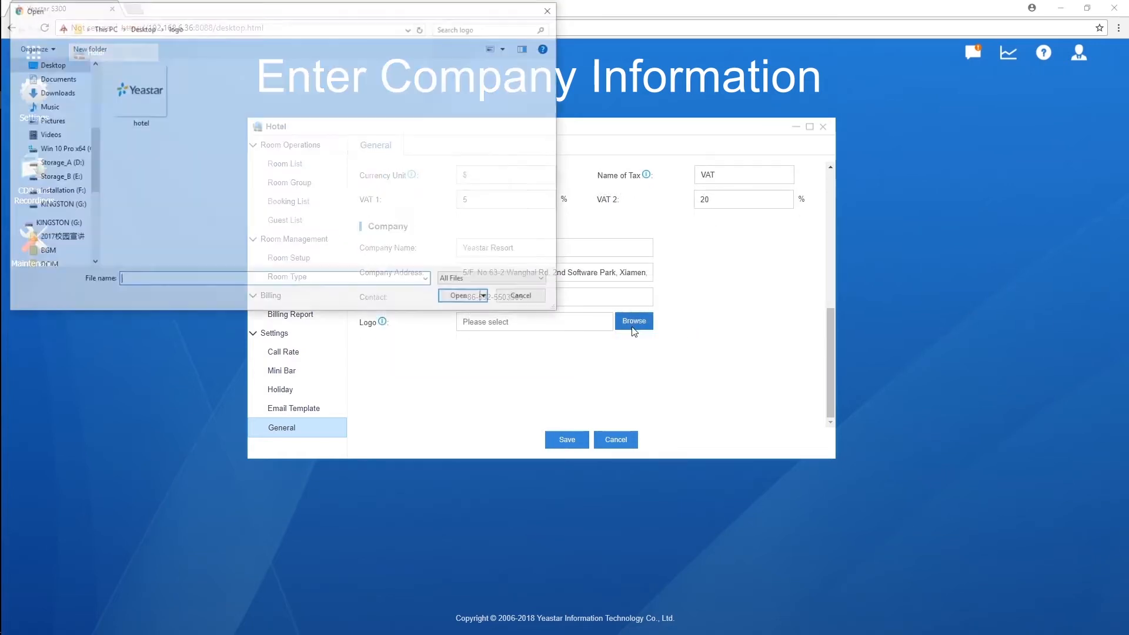
pyautogui.click(152, 106)
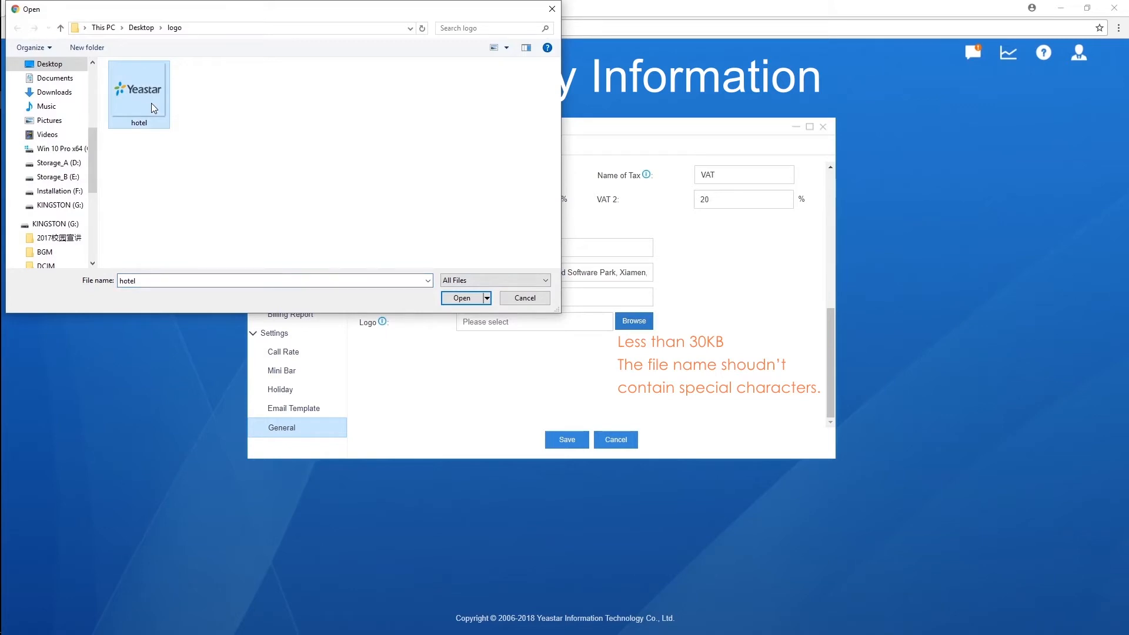
pyautogui.click(456, 297)
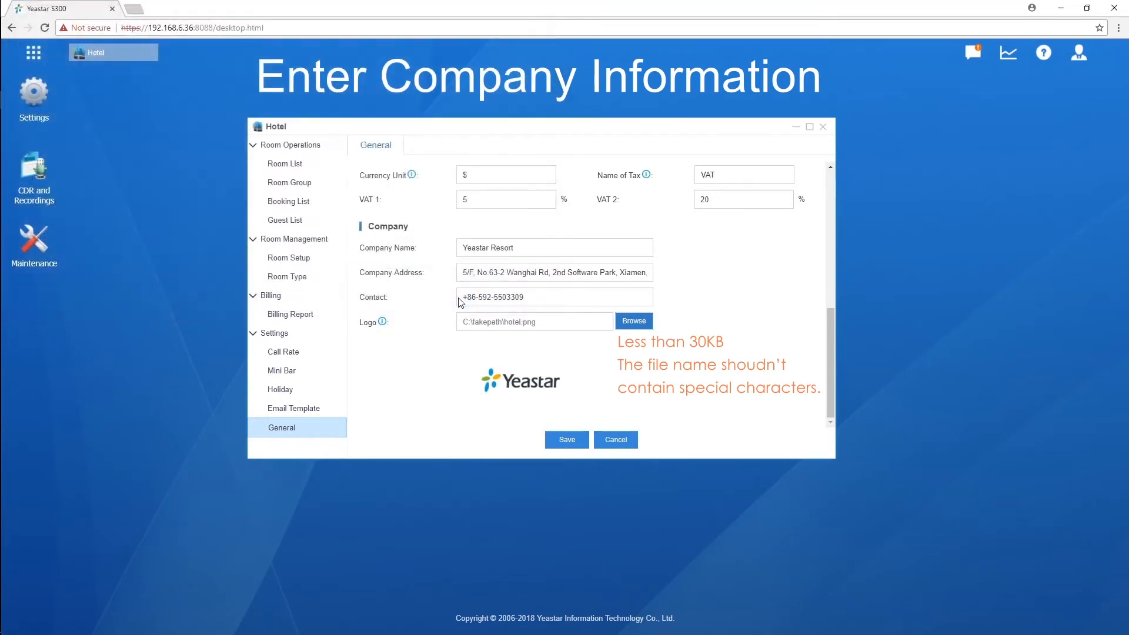
pyautogui.click(556, 444)
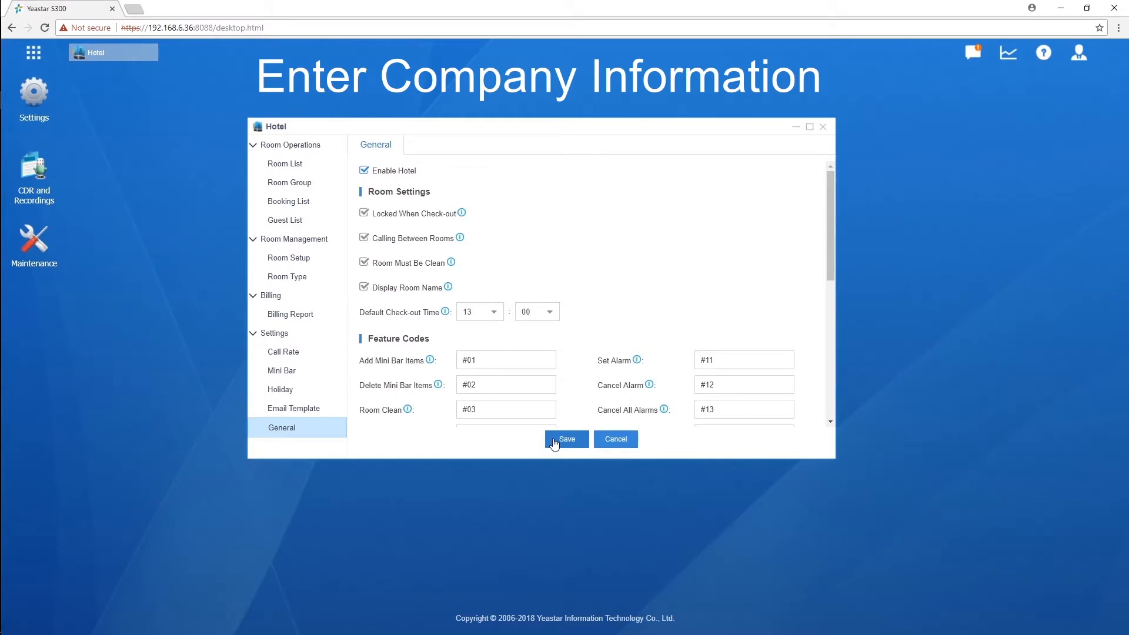
pyautogui.moveTo(830, 231); pyautogui.dragTo(831, 359)
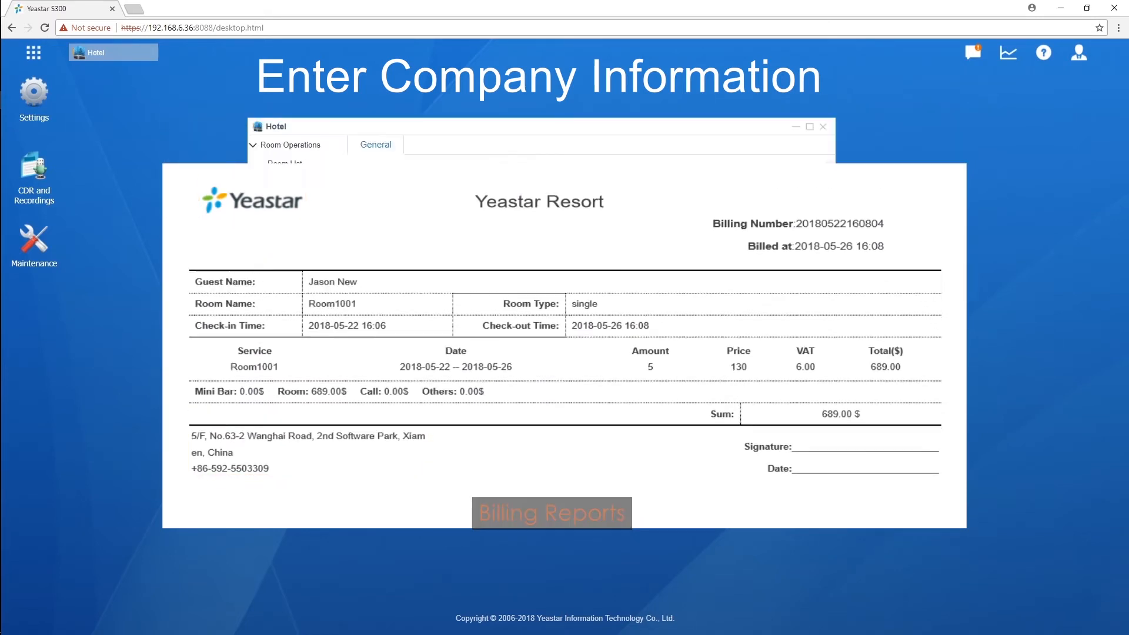
pyautogui.click(522, 194)
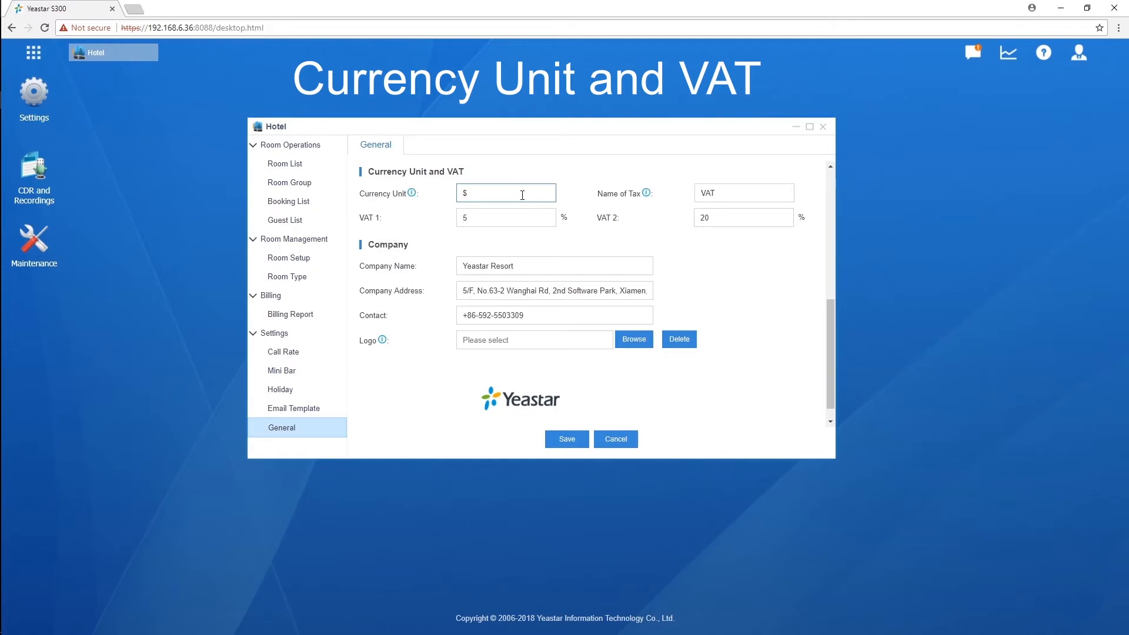
# Step: Change VAT 1 to 6% and VAT 2 to 0% and save the rates
pyautogui.scroll(1, 530, 206)
pyautogui.click(515, 220)
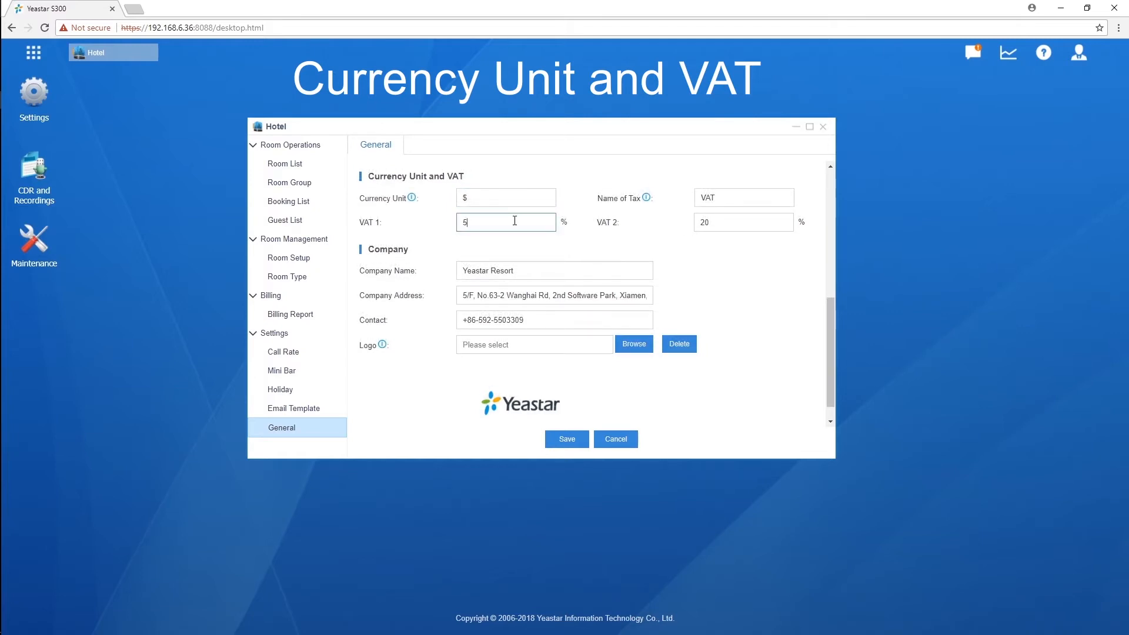
pyautogui.press('BackSpace')
pyautogui.write('6')
pyautogui.click(767, 219)
pyautogui.press('BackSpace')
pyautogui.press('BackSpace')
pyautogui.write('0')
pyautogui.click(586, 438)
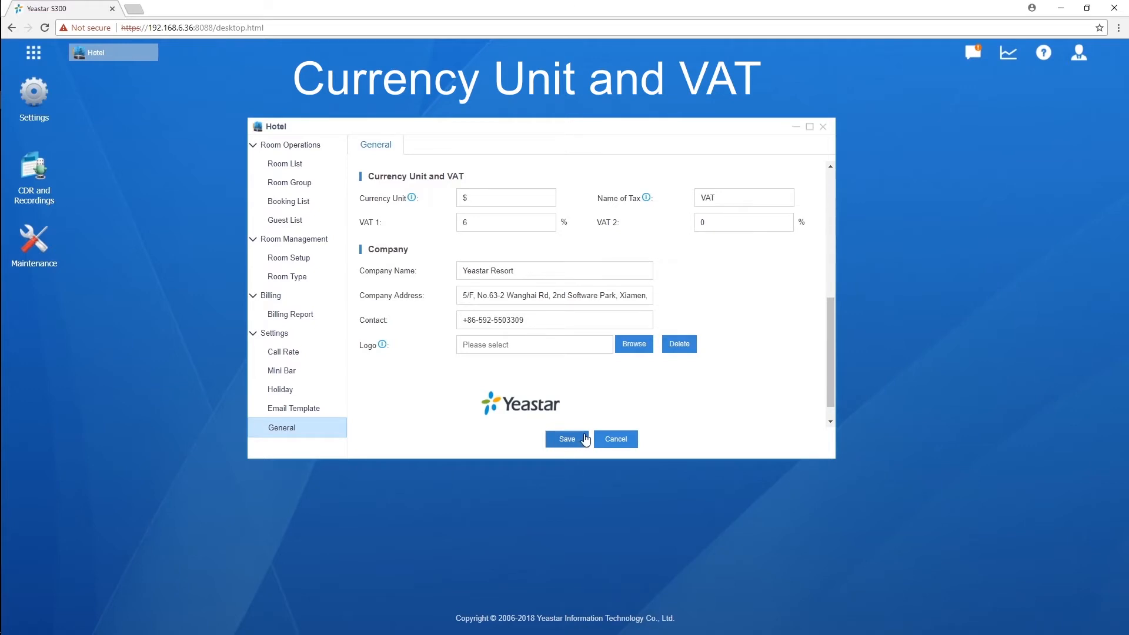
pyautogui.click(33, 109)
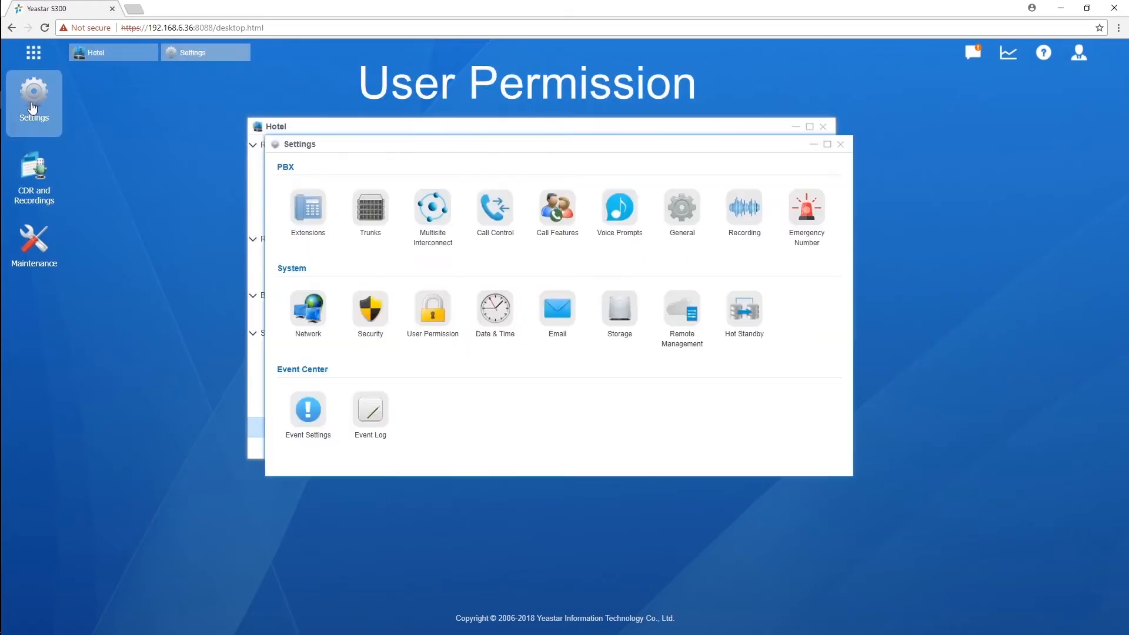
# Step: Add a Custom user permission for extension 1000 granting Hotel app access, then close Settings
pyautogui.click(312, 217)
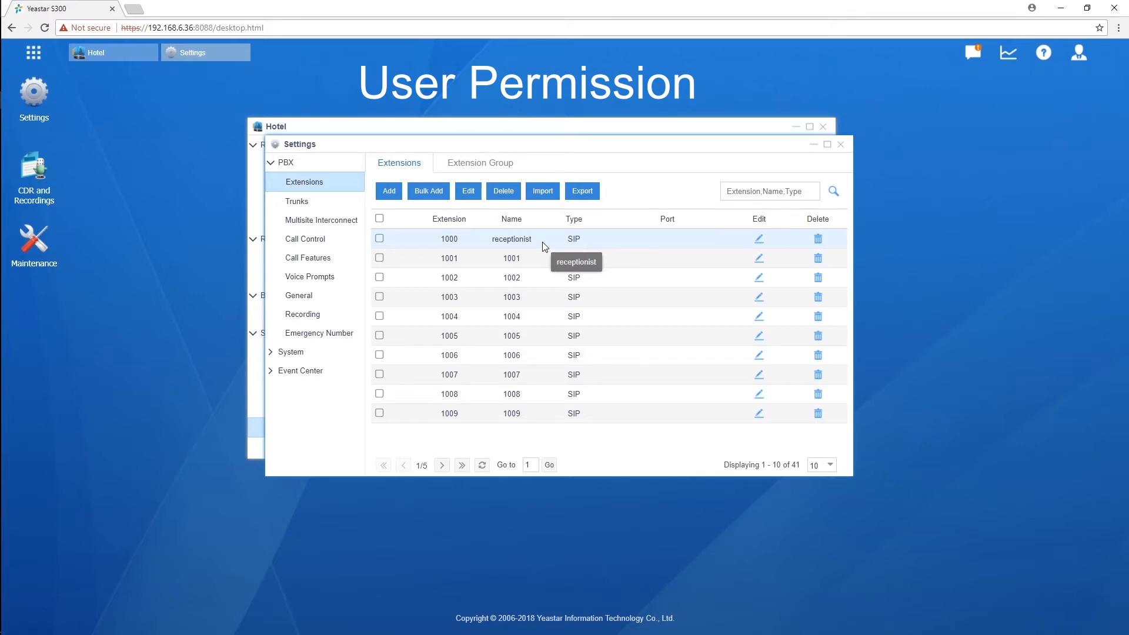
pyautogui.click(272, 353)
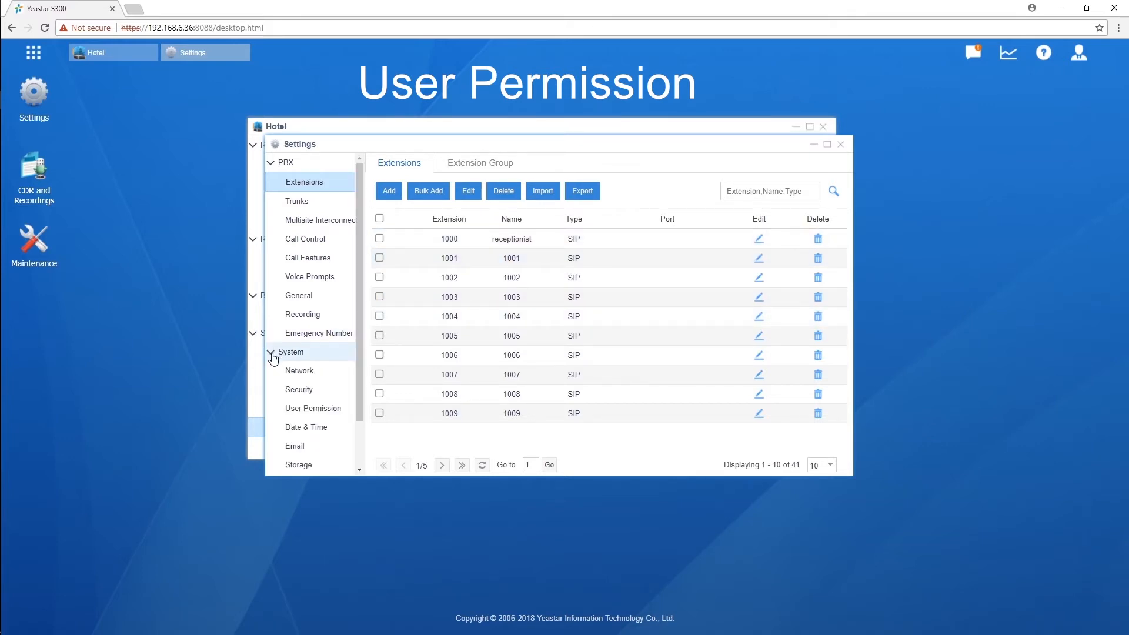
pyautogui.click(323, 410)
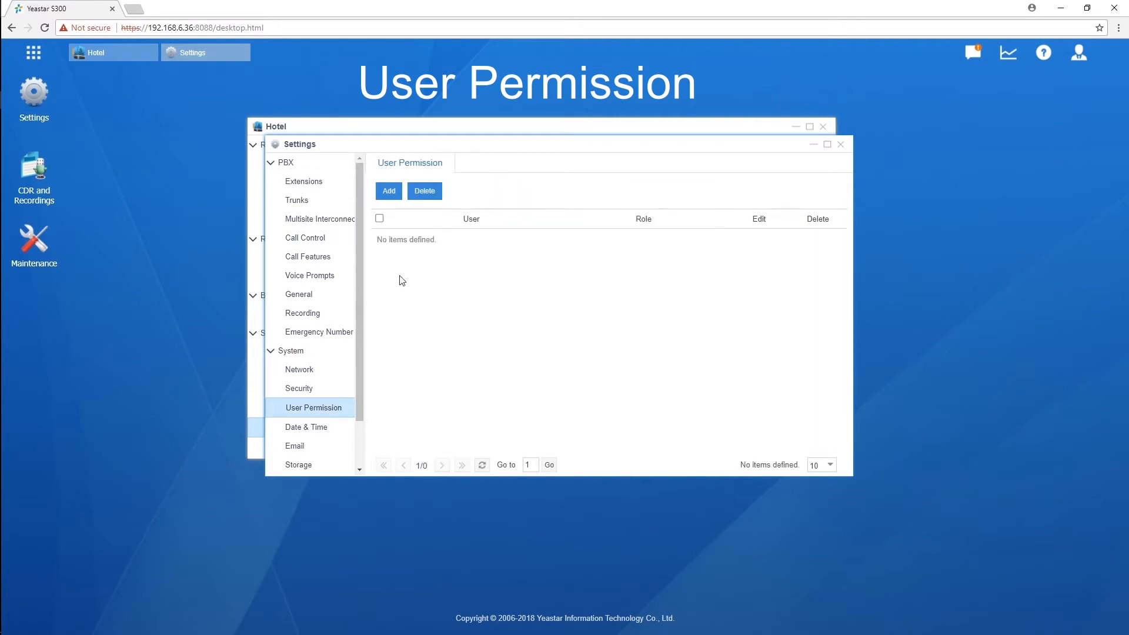
pyautogui.click(391, 192)
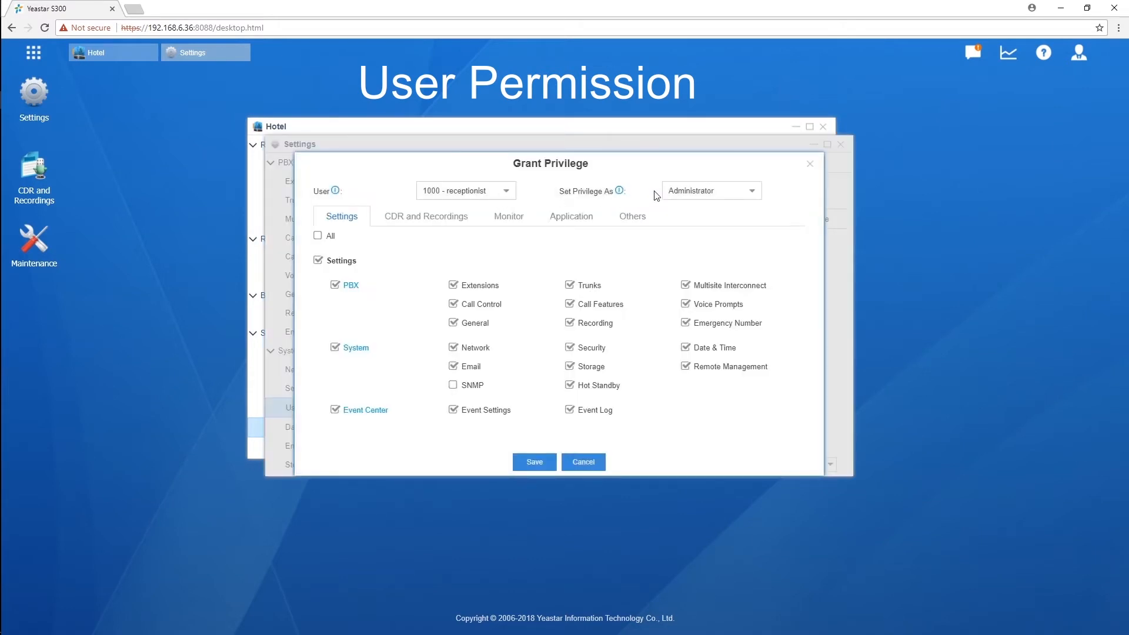
pyautogui.click(752, 190)
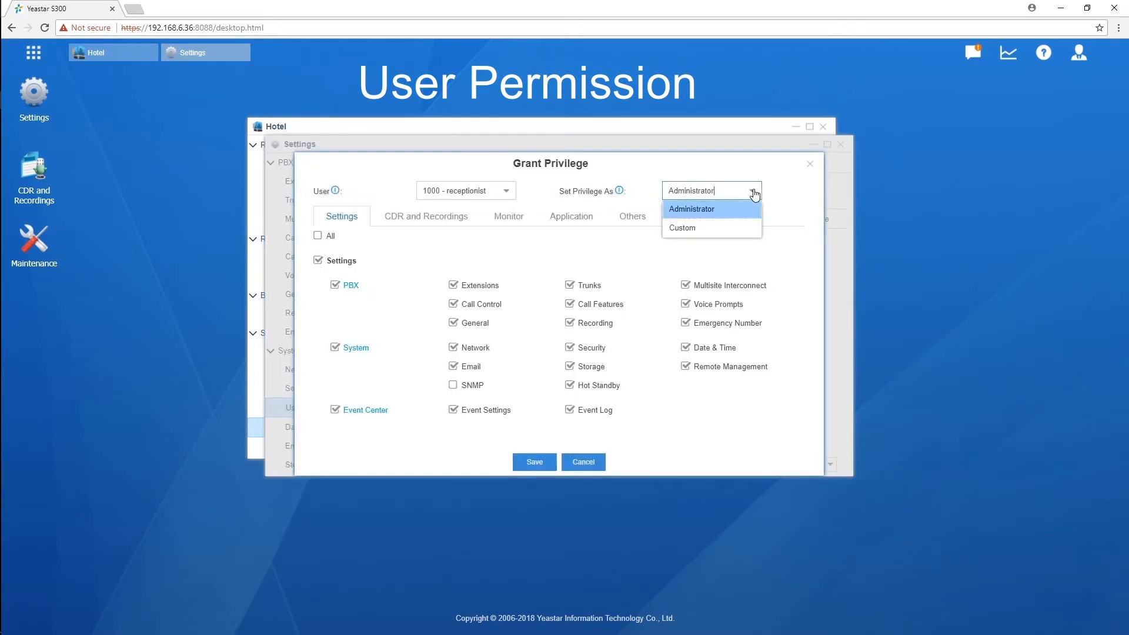
pyautogui.click(721, 236)
pyautogui.click(571, 223)
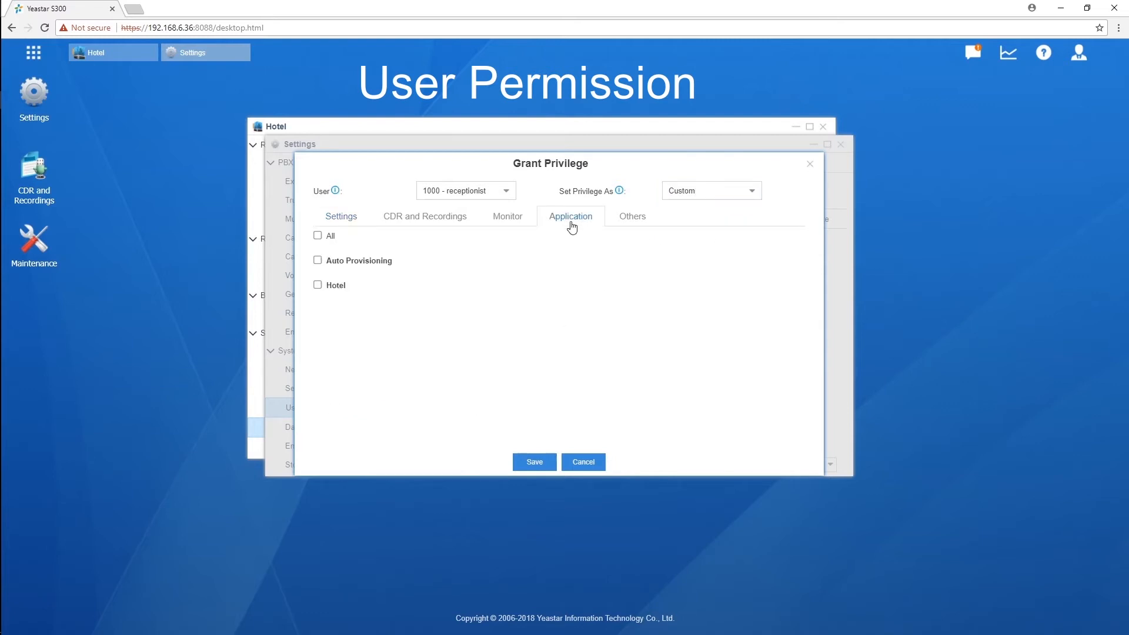
pyautogui.click(319, 286)
pyautogui.click(528, 463)
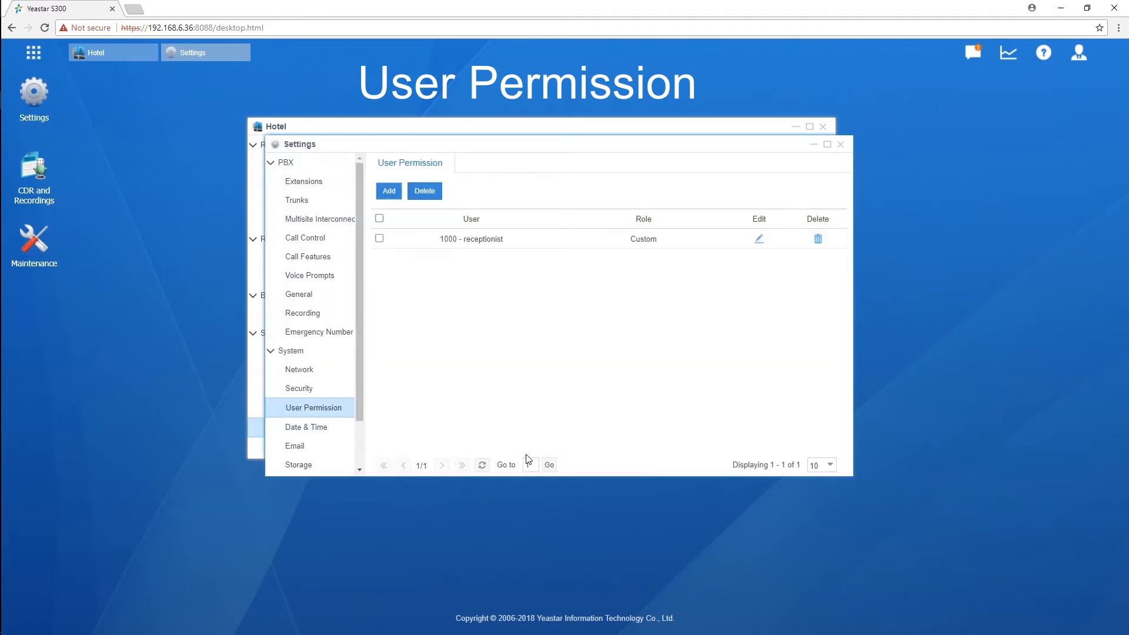
pyautogui.click(841, 144)
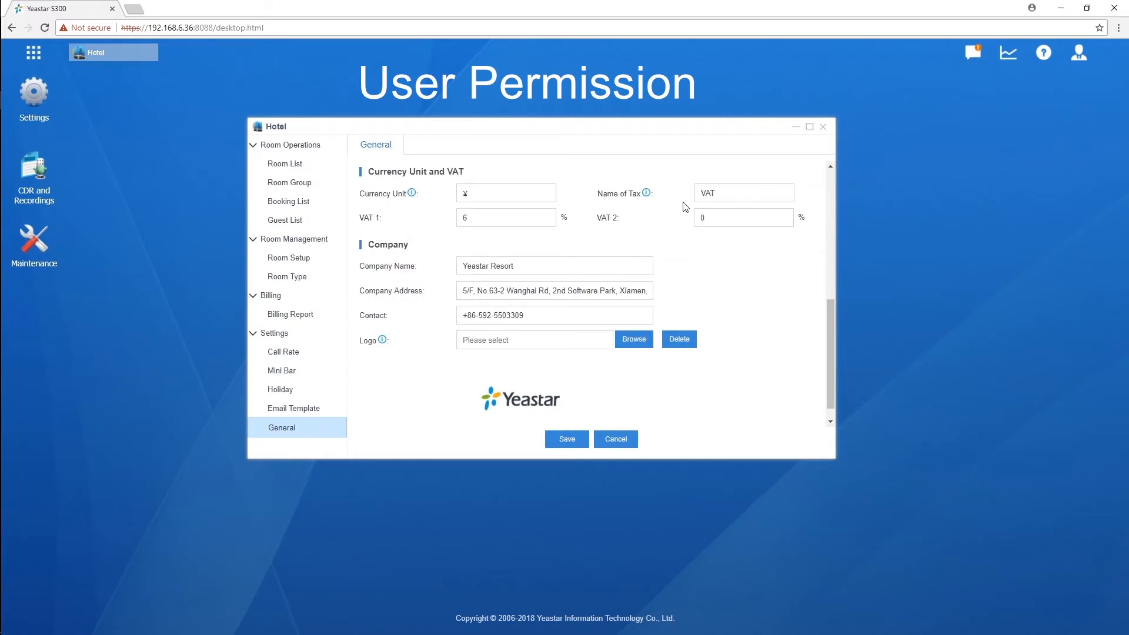
# Step: Review the mini bar, room clean/unclean and alarm feature codes, then open the Call Rate page
pyautogui.moveTo(831, 321); pyautogui.dragTo(833, 257)
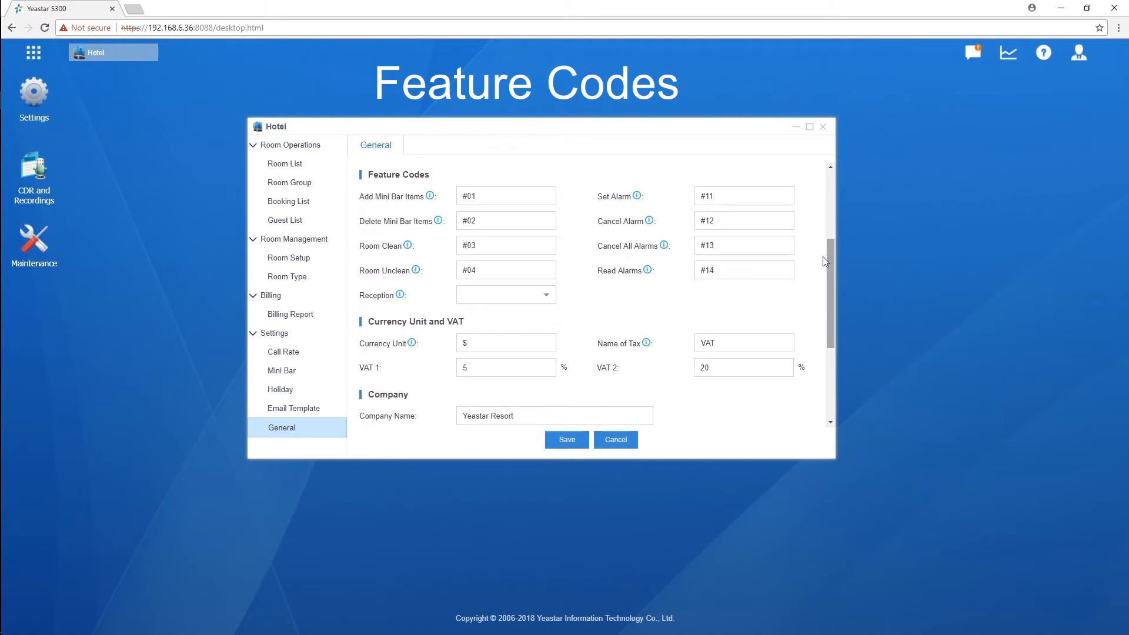
pyautogui.click(528, 195)
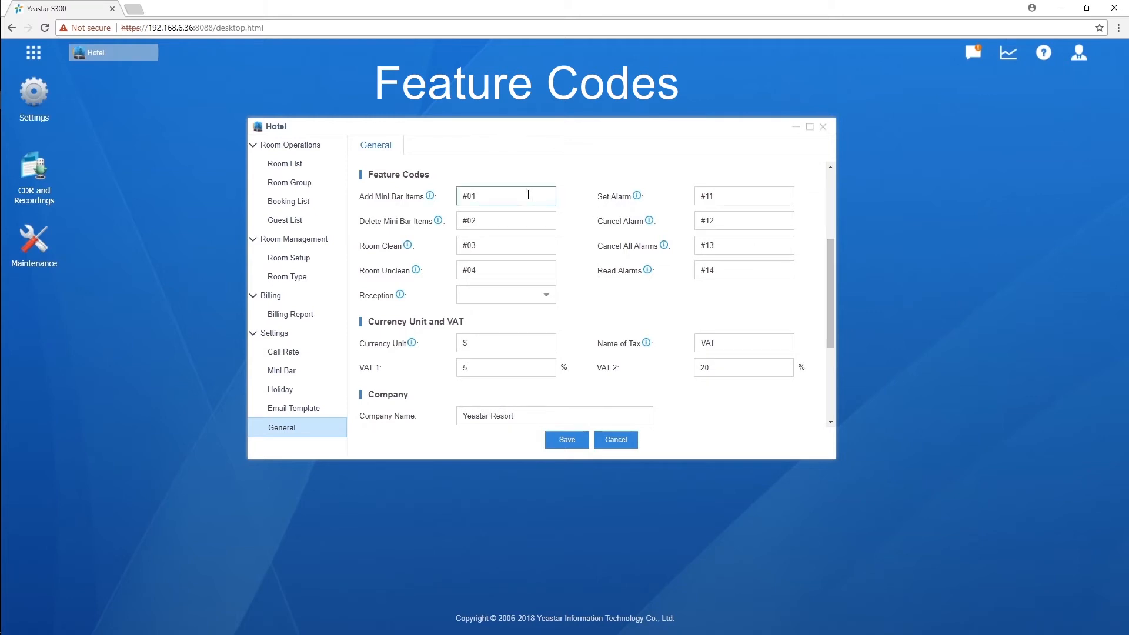
pyautogui.click(522, 221)
pyautogui.click(521, 246)
pyautogui.click(511, 270)
pyautogui.click(769, 200)
pyautogui.click(764, 221)
pyautogui.click(765, 248)
pyautogui.click(780, 275)
pyautogui.click(789, 290)
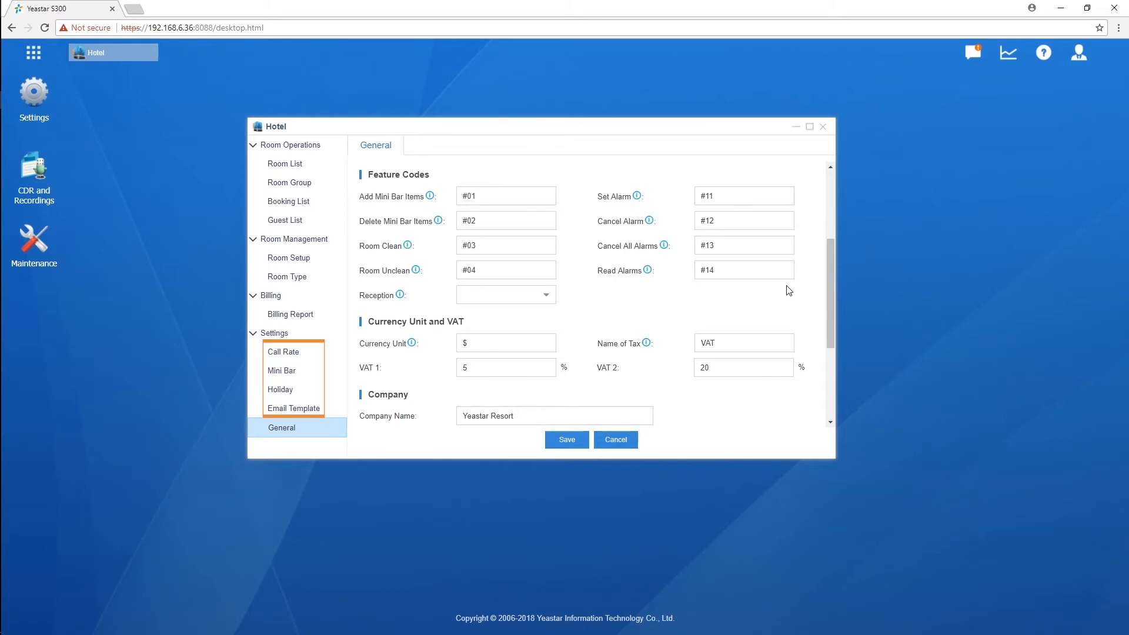
pyautogui.scroll(-3, 789, 291)
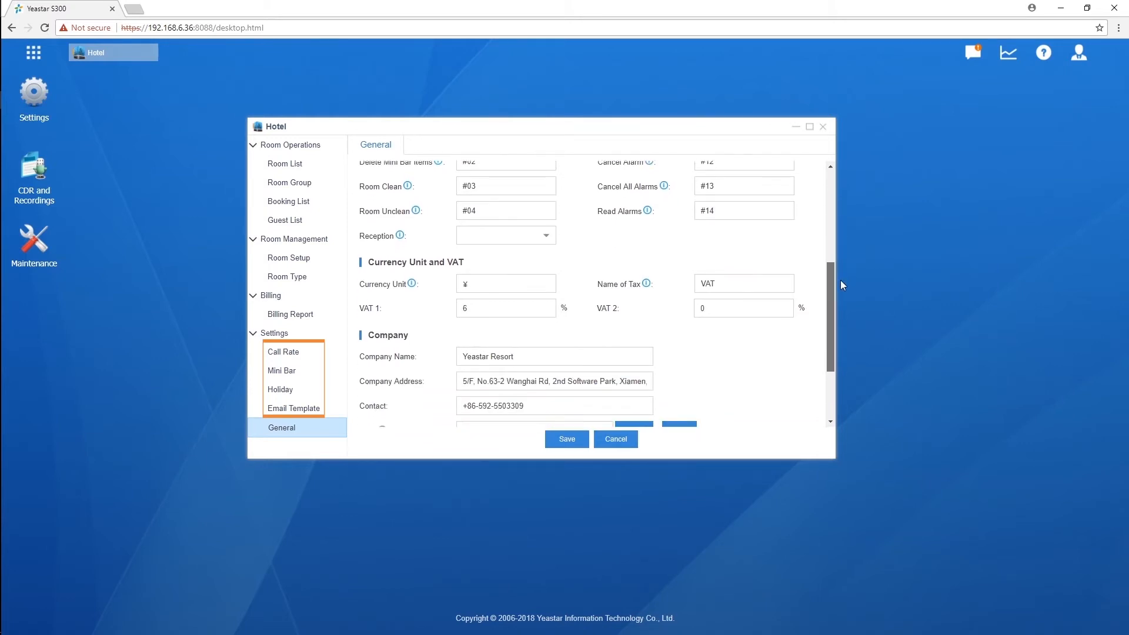
pyautogui.click(310, 360)
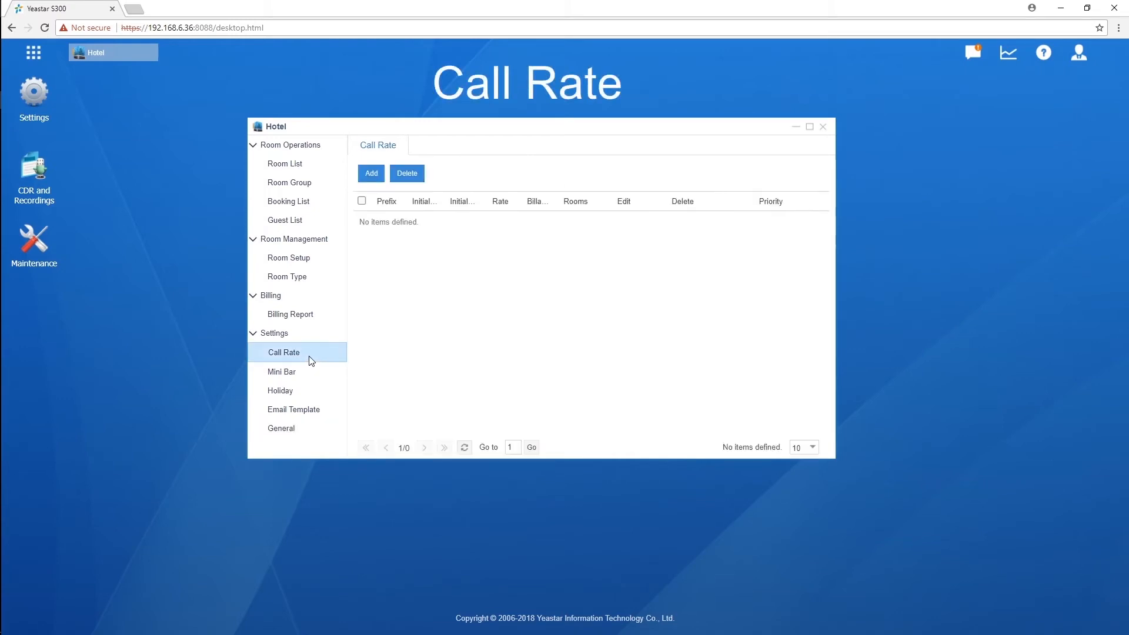
# Step: Open the Add Rate form on the Call Rate page
pyautogui.click(371, 174)
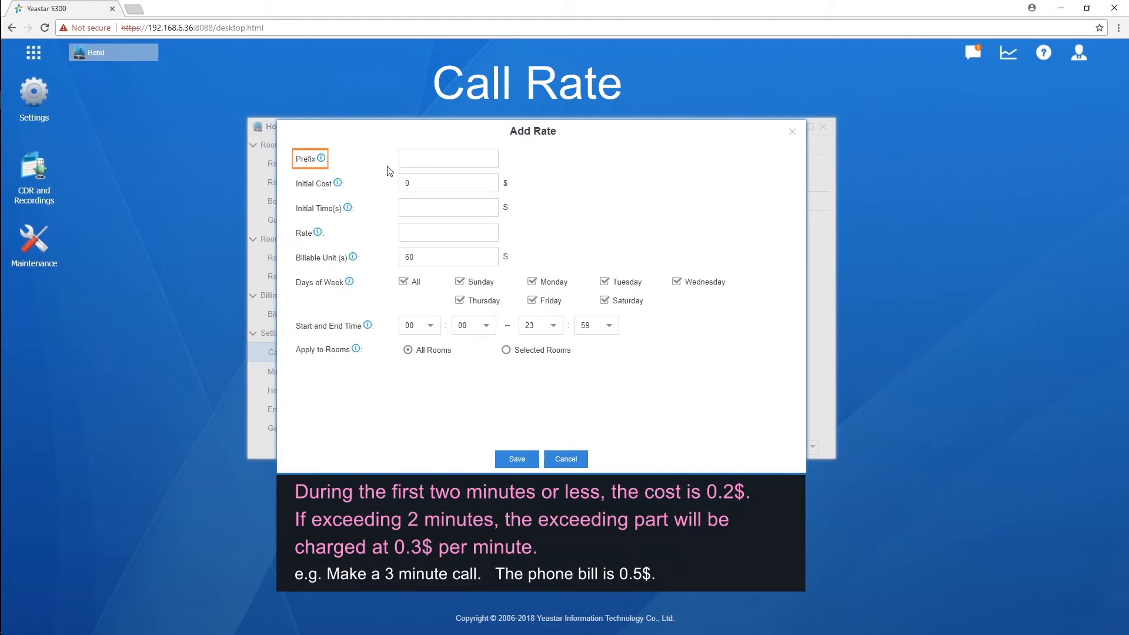
# Step: Save a call rate of 0.2 for the first 120 s, then 0.3 per 60-second unit
pyautogui.click(420, 159)
pyautogui.click(452, 204)
pyautogui.write('120')
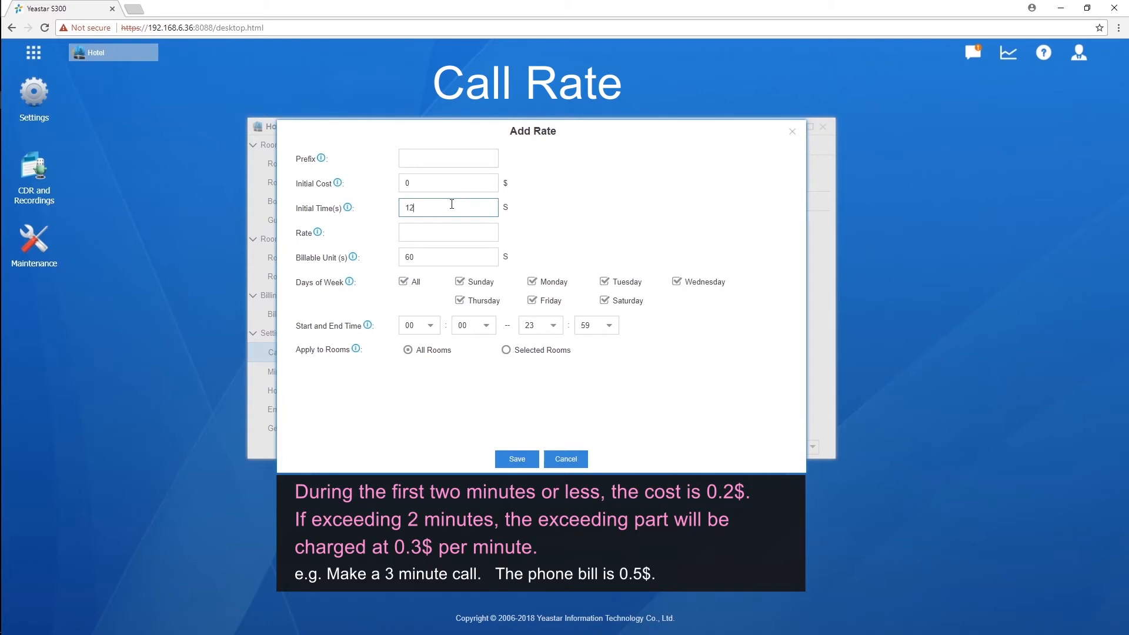
pyautogui.click(472, 183)
pyautogui.write('.2')
pyautogui.click(461, 258)
pyautogui.click(471, 231)
pyautogui.write('0.3')
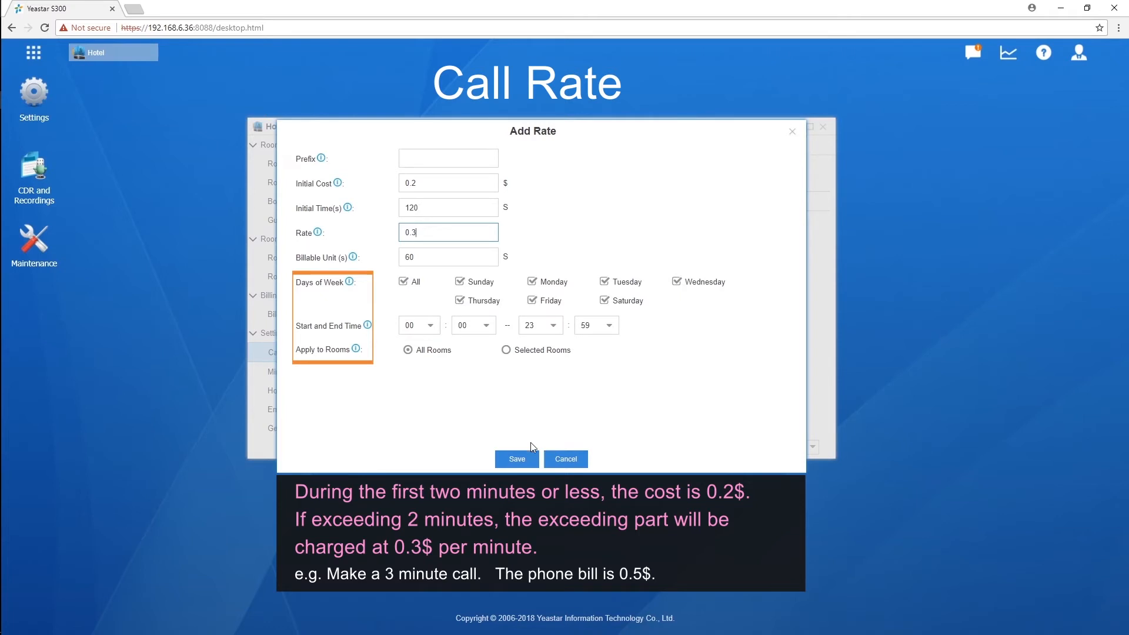
pyautogui.click(529, 464)
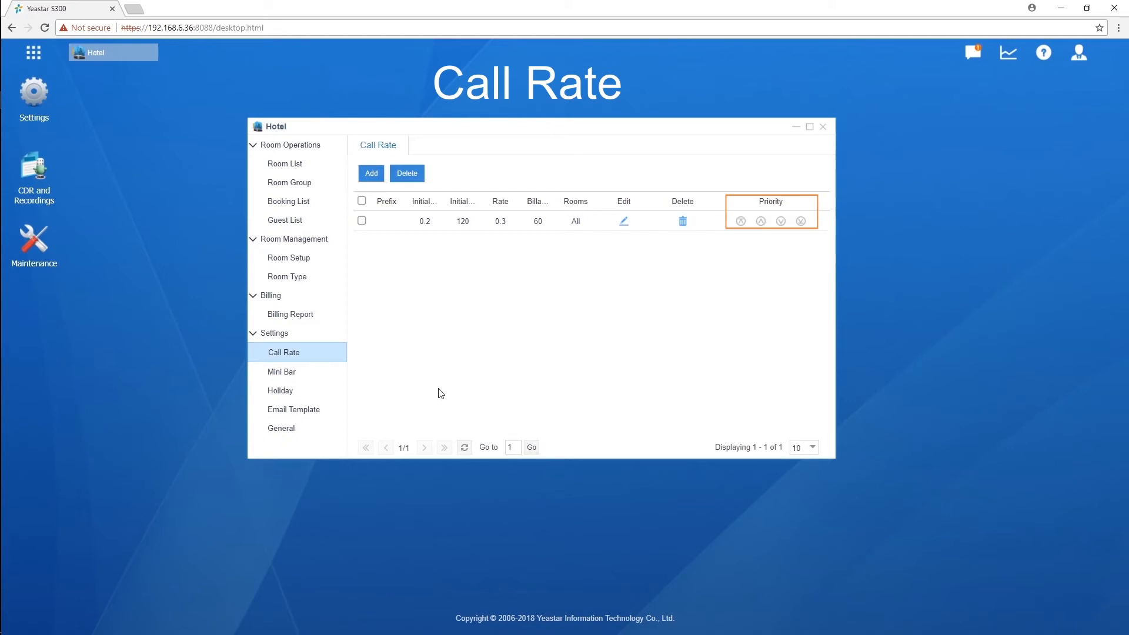
pyautogui.click(321, 374)
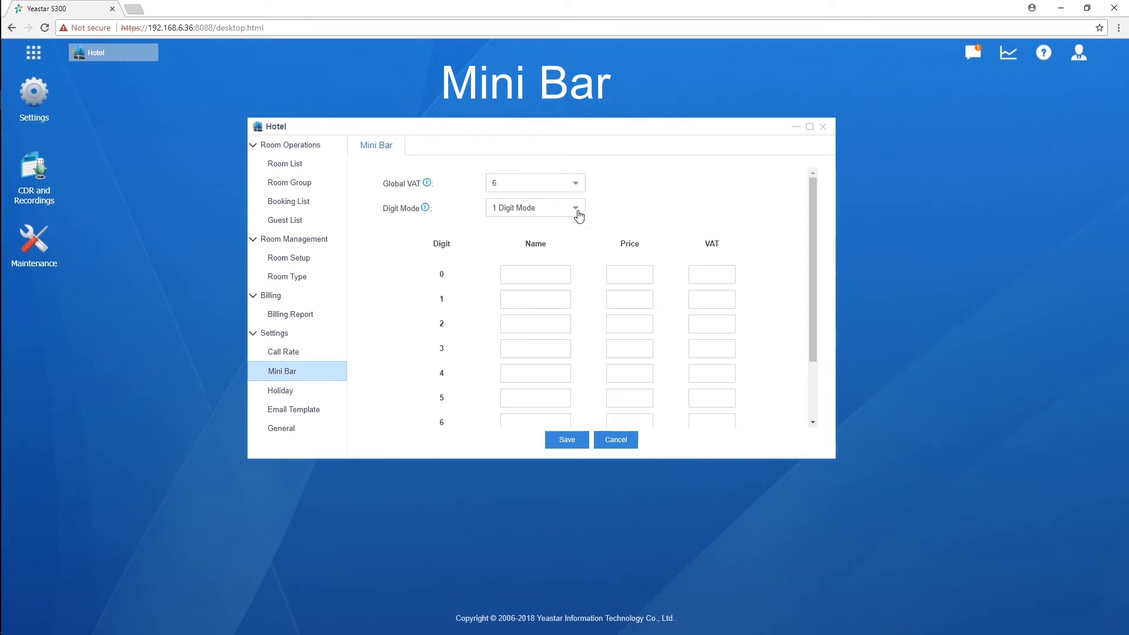
# Step: Keep the mini bar's global VAT at 6 and item codes in 1 Digit Mode
pyautogui.click(580, 188)
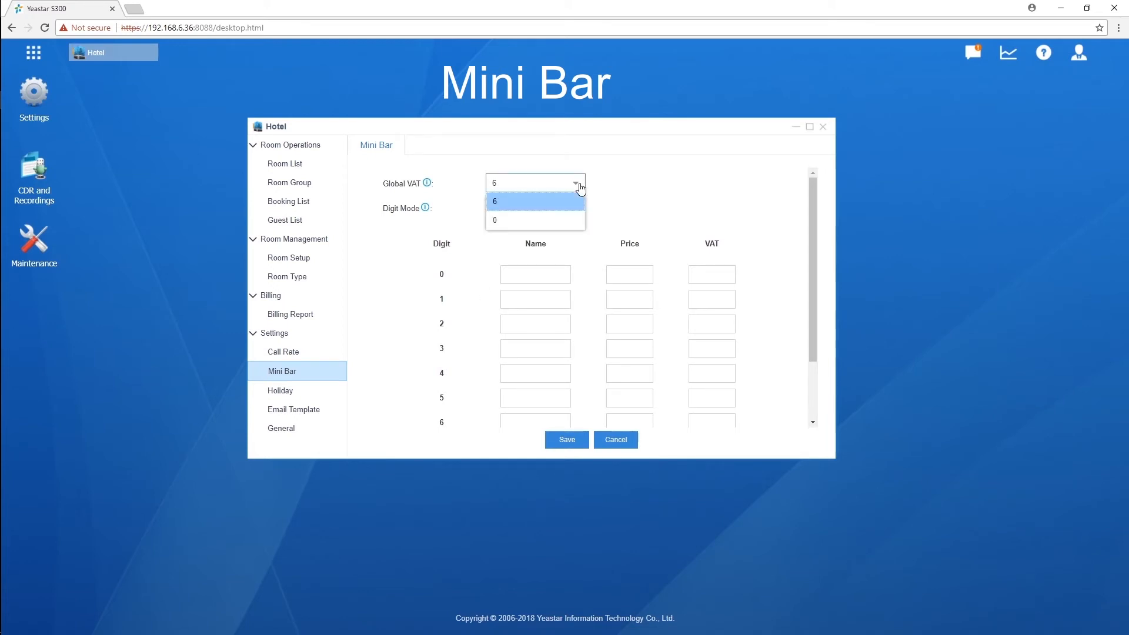
pyautogui.click(581, 188)
pyautogui.click(578, 217)
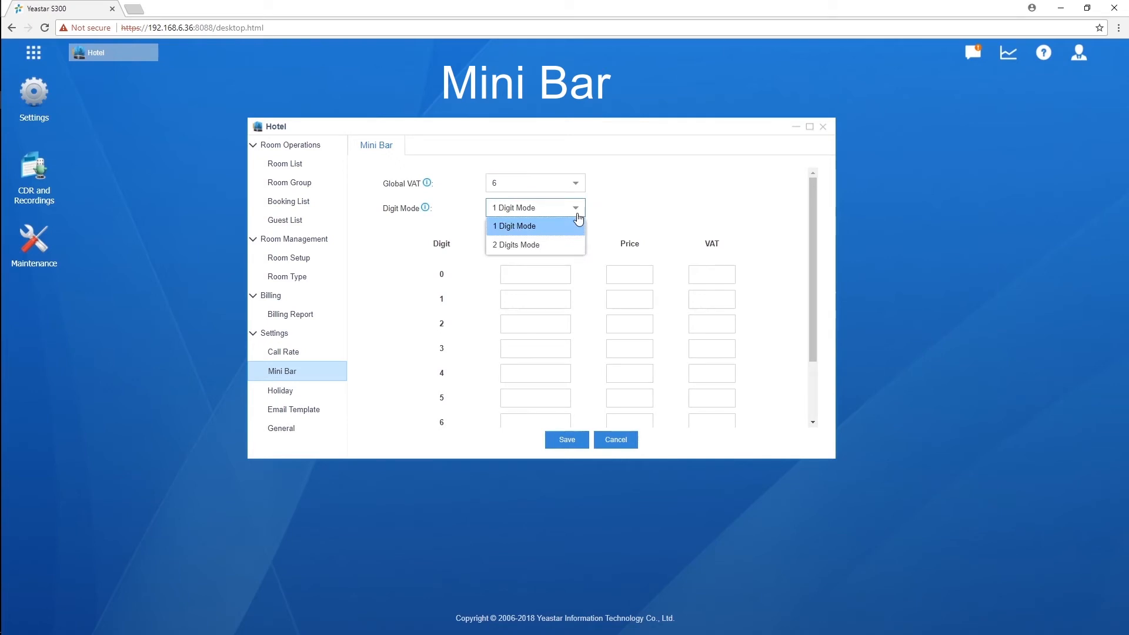
pyautogui.click(566, 245)
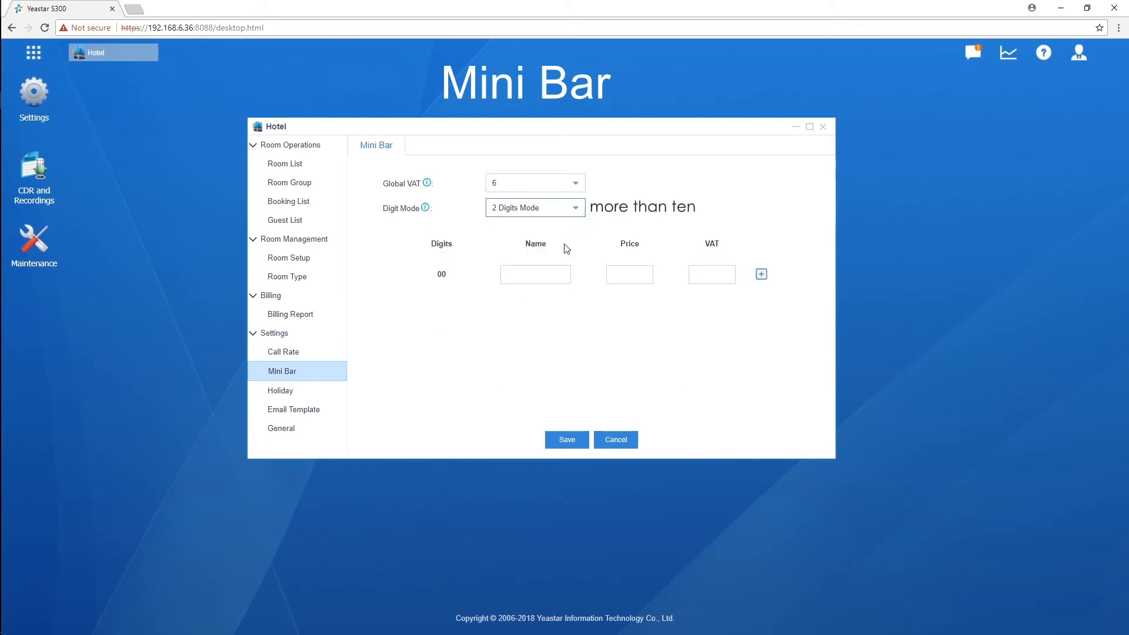
pyautogui.click(580, 217)
pyautogui.click(566, 223)
# Step: Name items 1–3 coffee, milk tea and lemonade, priced 0.5, 0.4 and 0.5
pyautogui.click(545, 298)
pyautogui.write('coffee')
pyautogui.click(564, 321)
pyautogui.write('milk tea')
pyautogui.click(551, 344)
pyautogui.write('lemonade')
pyautogui.click(641, 299)
pyautogui.write('0.5')
pyautogui.click(641, 323)
pyautogui.write('0.4')
pyautogui.click(637, 347)
pyautogui.write('0.5')
# Step: Give all three mini bar items VAT 6 and save them
pyautogui.click(725, 298)
pyautogui.write('6')
pyautogui.click(719, 324)
pyautogui.write('6')
pyautogui.click(714, 348)
pyautogui.write('6')
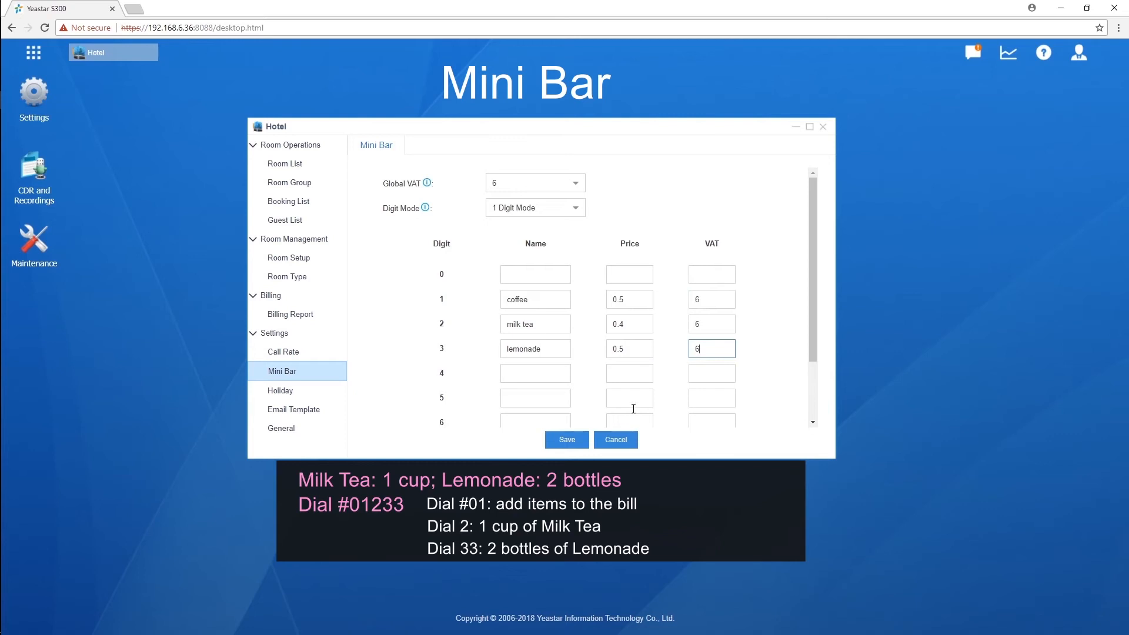
pyautogui.click(572, 442)
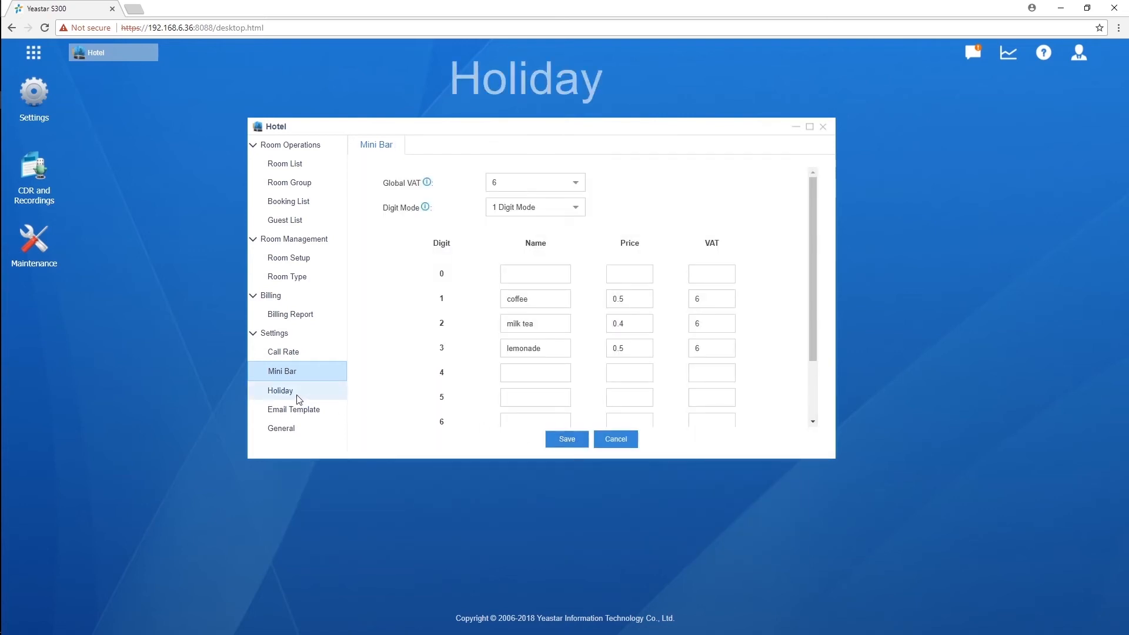
pyautogui.click(298, 397)
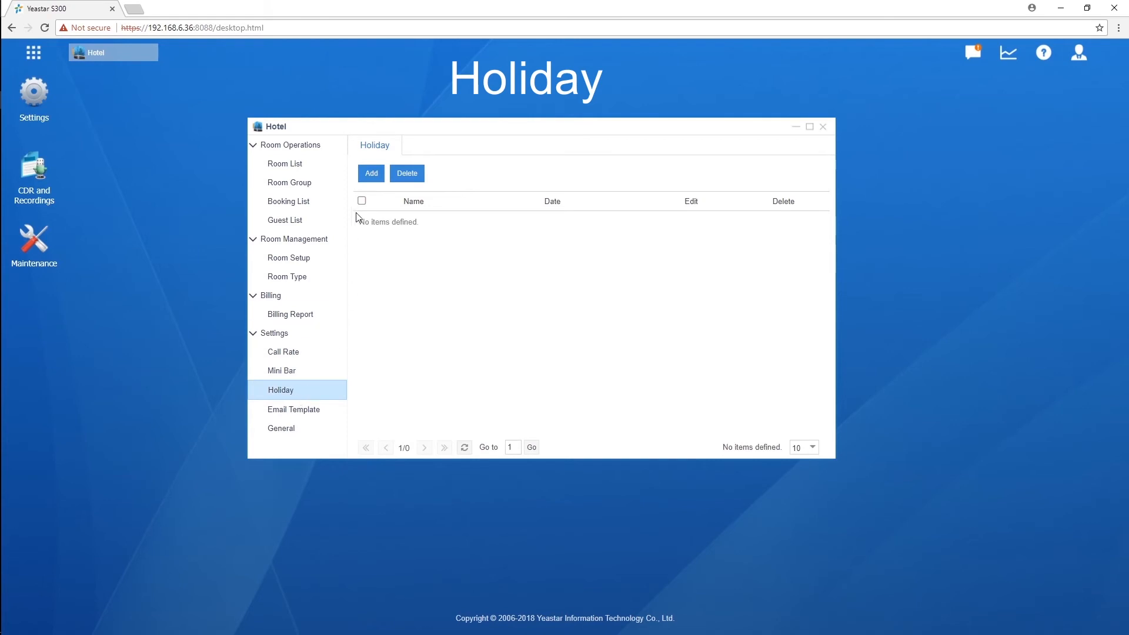
# Step: Add a holiday named National_day dated October 1 to October 7, 2018
pyautogui.click(371, 173)
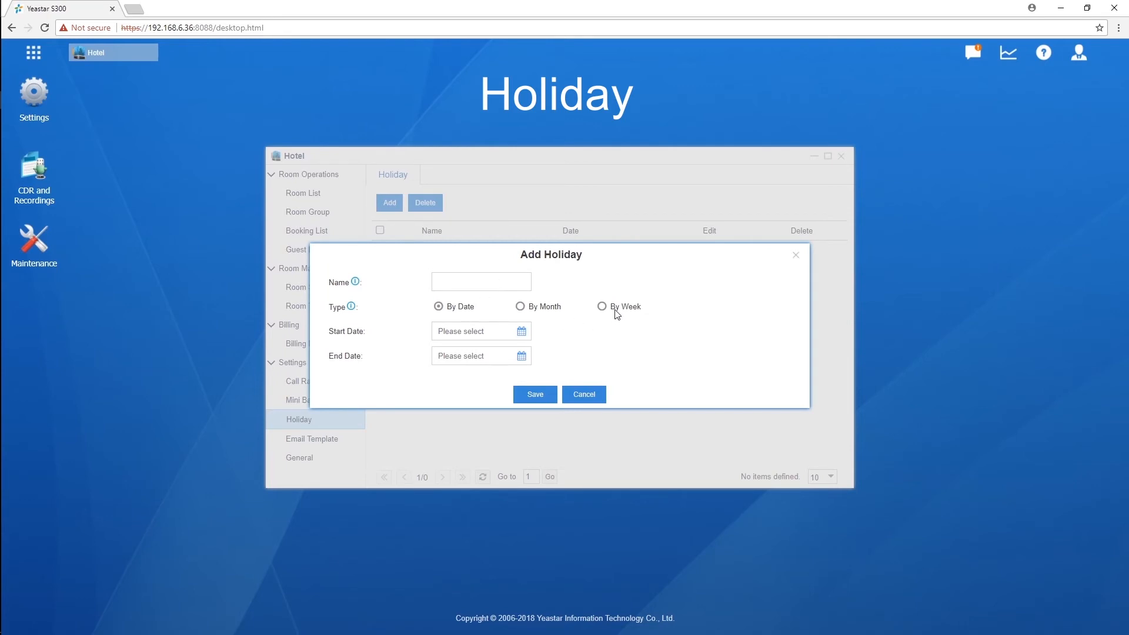
pyautogui.click(495, 279)
pyautogui.write('National_day')
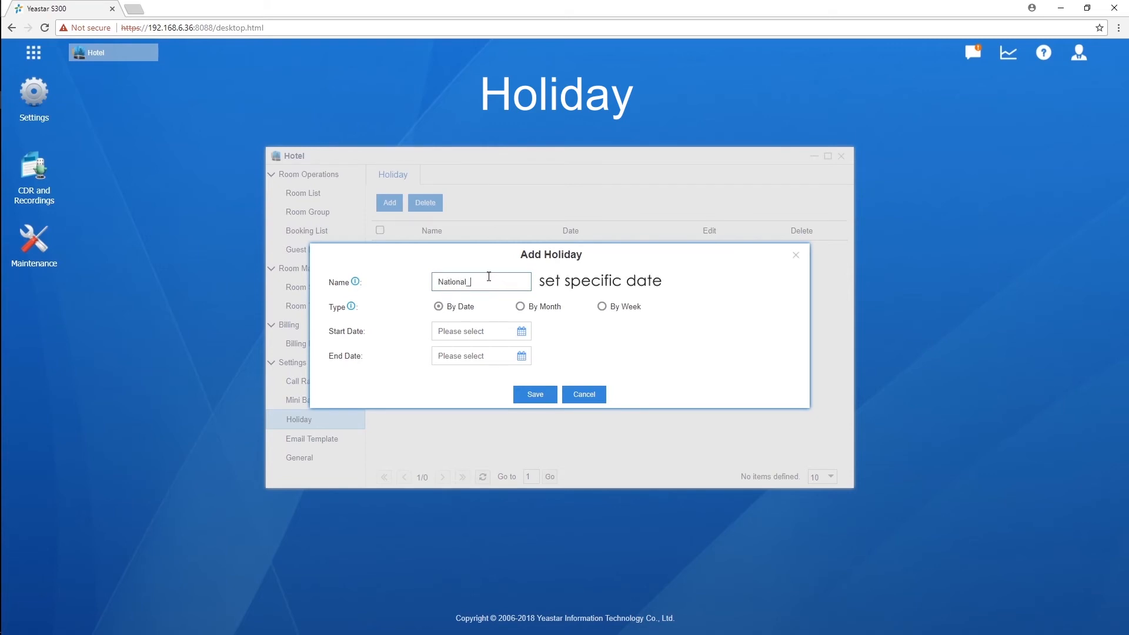
pyautogui.click(476, 331)
pyautogui.click(479, 355)
pyautogui.click(500, 438)
pyautogui.click(502, 527)
pyautogui.click(473, 356)
pyautogui.click(516, 379)
pyautogui.click(503, 552)
pyautogui.click(447, 444)
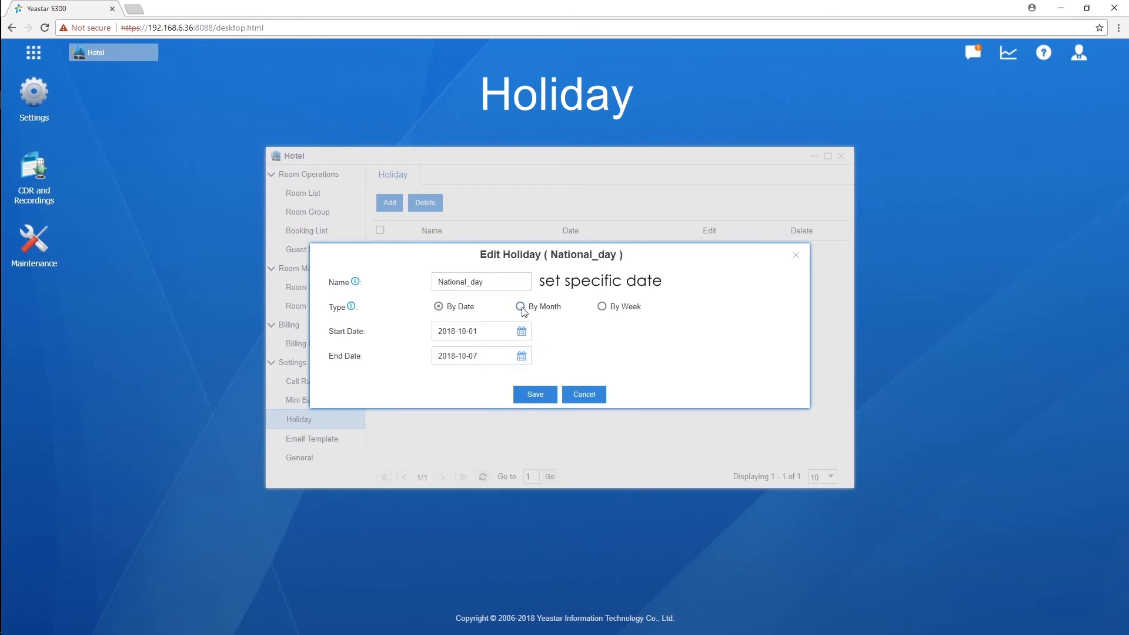
# Step: Make National_day repeat By Month from October 1 to October 7 and save it
pyautogui.click(521, 307)
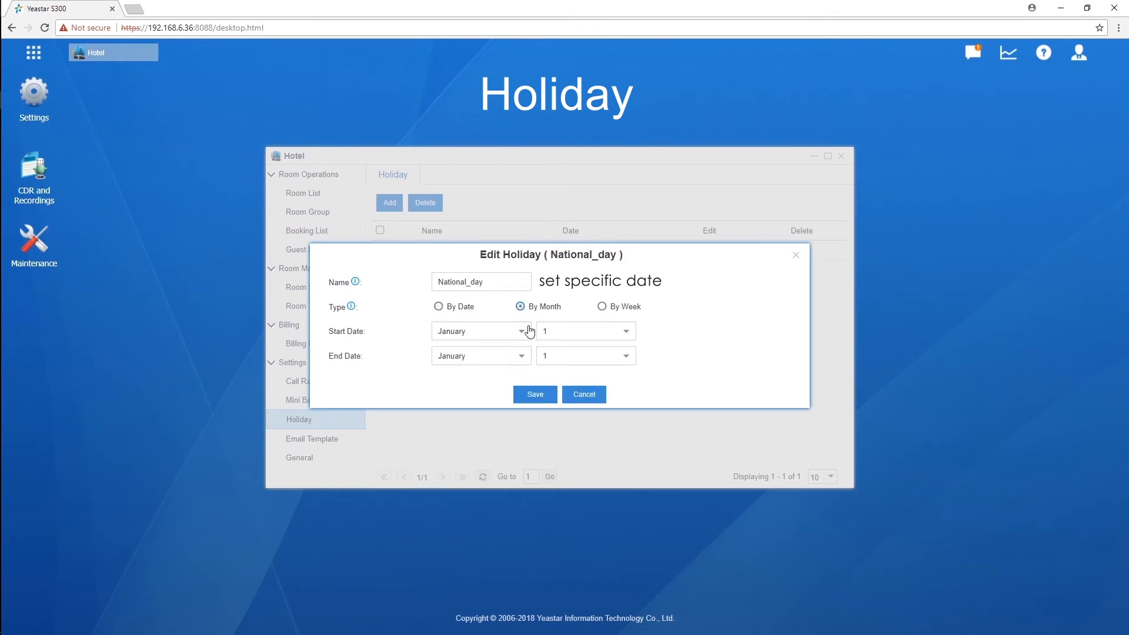
pyautogui.click(522, 331)
pyautogui.scroll(-3, 502, 459)
pyautogui.click(476, 462)
pyautogui.click(522, 356)
pyautogui.scroll(-3, 517, 416)
pyautogui.click(477, 487)
pyautogui.click(626, 356)
pyautogui.click(595, 488)
pyautogui.click(535, 394)
# Step: Add a Thanksgiving holiday By Week on the fourth Thursday of November
pyautogui.click(390, 203)
pyautogui.click(491, 281)
pyautogui.write('T')
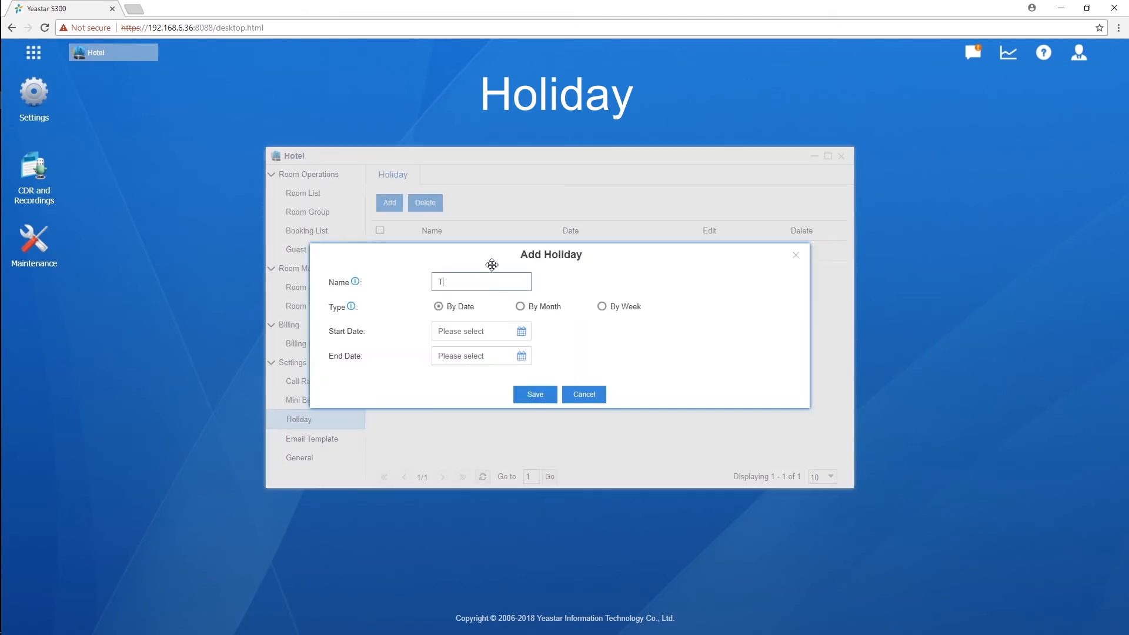
pyautogui.write('hanksgiving')
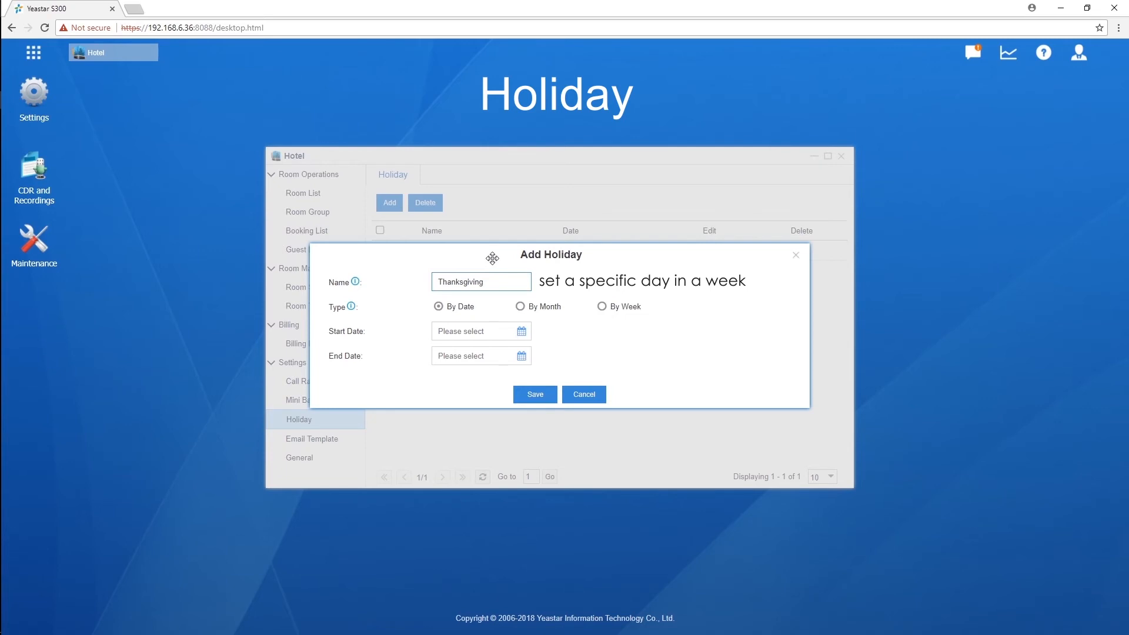
pyautogui.click(602, 307)
pyautogui.click(525, 340)
pyautogui.click(471, 488)
pyautogui.click(630, 339)
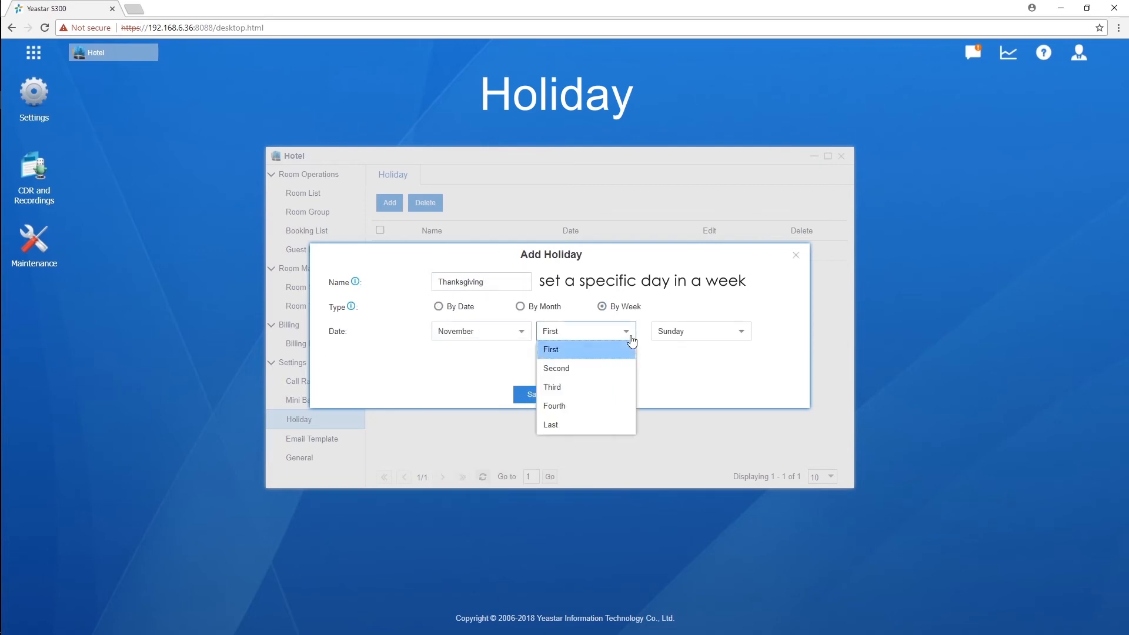
pyautogui.click(621, 406)
pyautogui.click(740, 340)
pyautogui.click(718, 425)
pyautogui.click(538, 394)
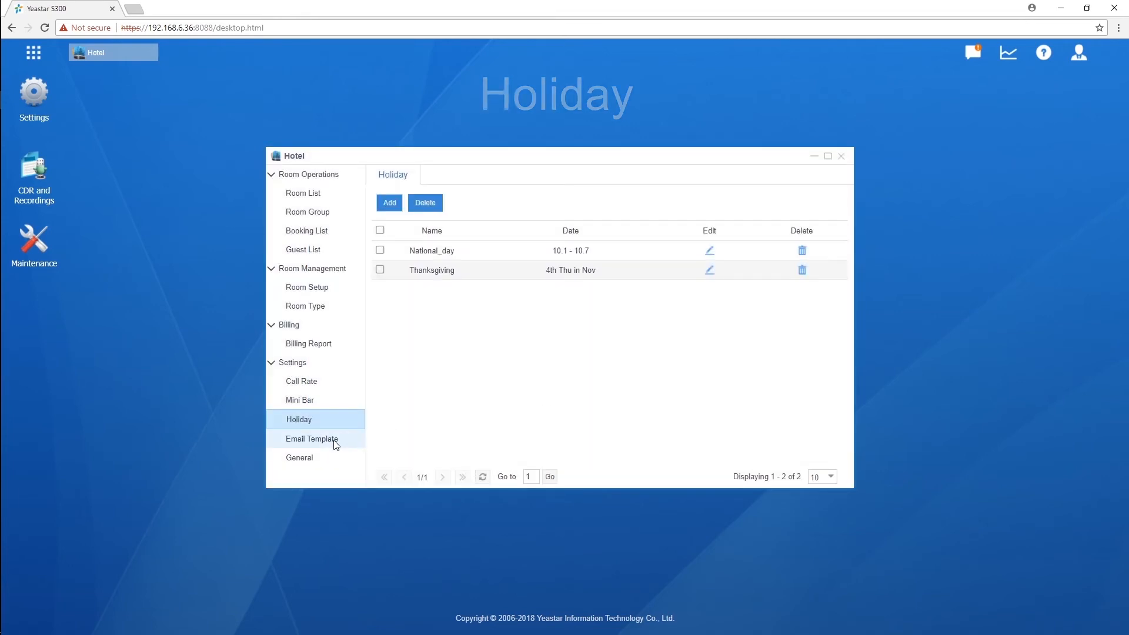
pyautogui.click(336, 441)
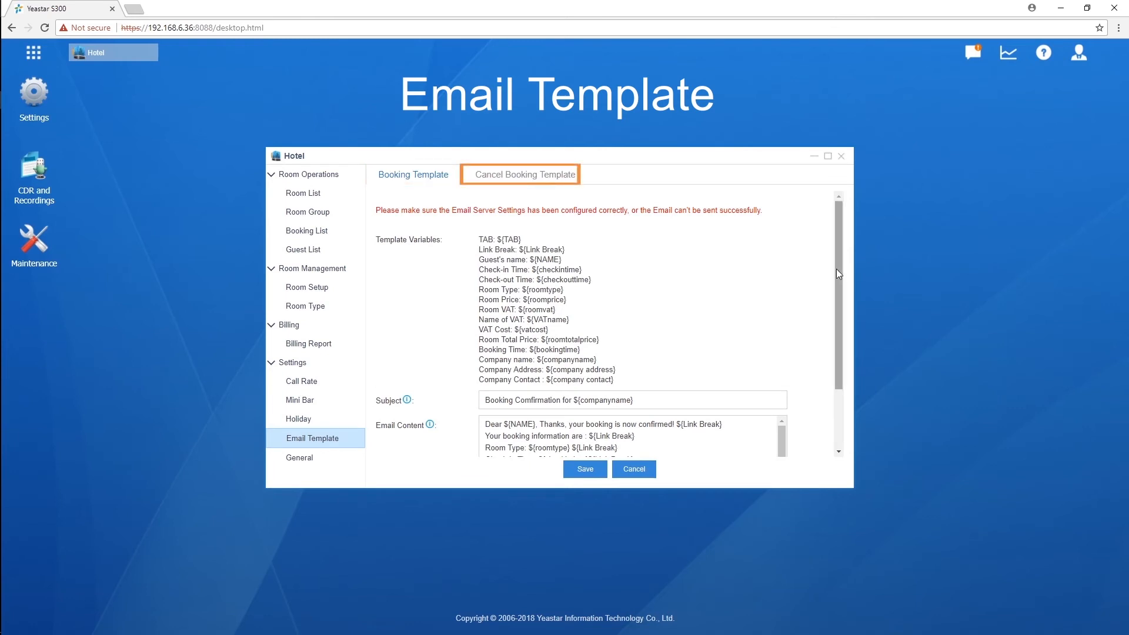
# Step: Save the 'Booking Comfirmation for ${companyname}' email template, then go to Room Type
pyautogui.moveTo(838, 268); pyautogui.dragTo(838, 338)
pyautogui.click(570, 468)
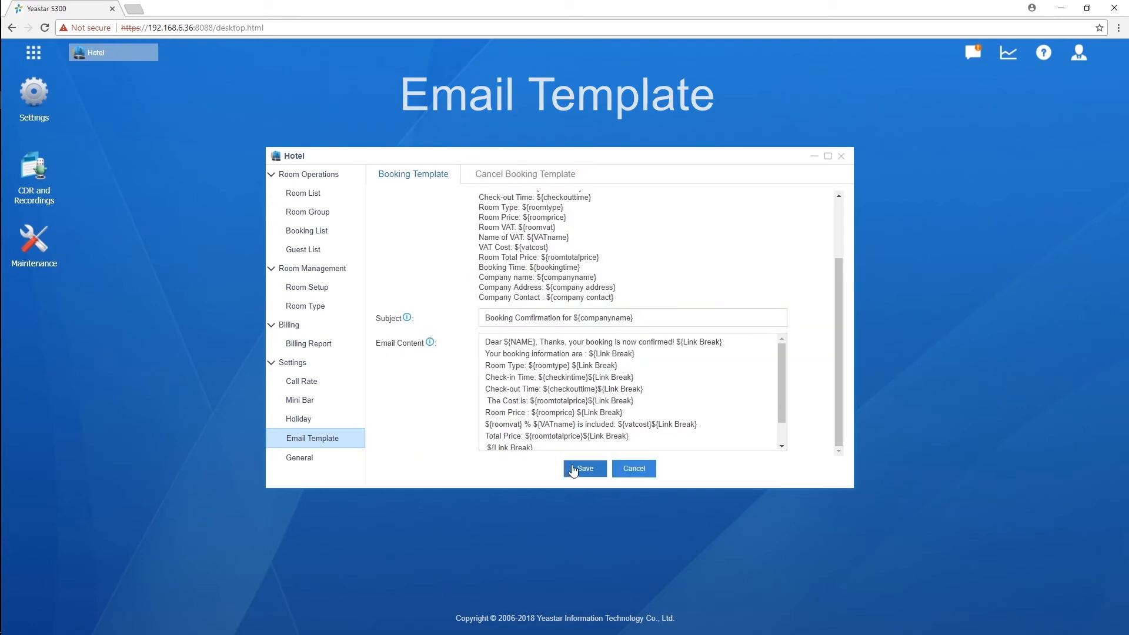
pyautogui.click(341, 312)
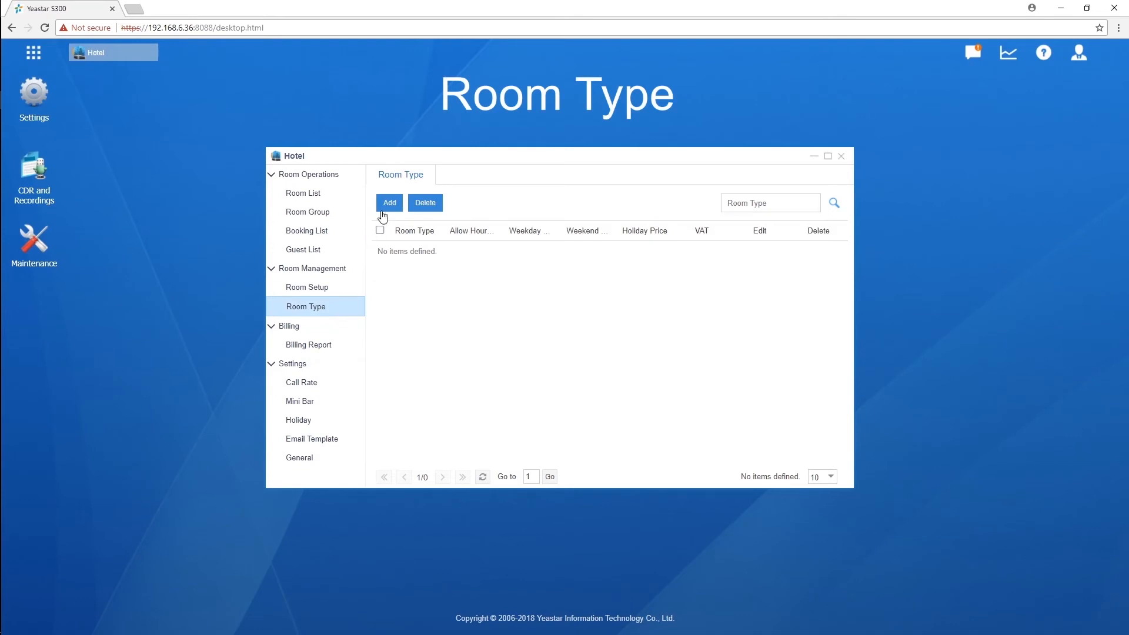
# Step: Add a 'single' room type priced 100 weekday, 130 weekend and 200 holiday
pyautogui.click(383, 215)
pyautogui.click(386, 205)
pyautogui.click(482, 185)
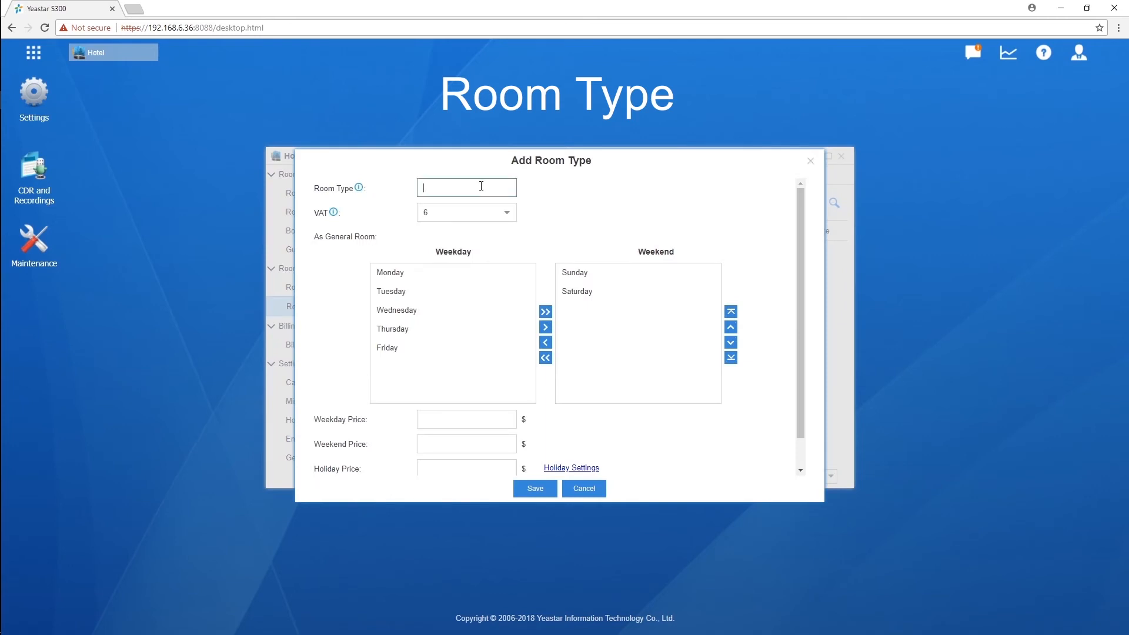
pyautogui.write('single')
pyautogui.moveTo(799, 245); pyautogui.dragTo(800, 291)
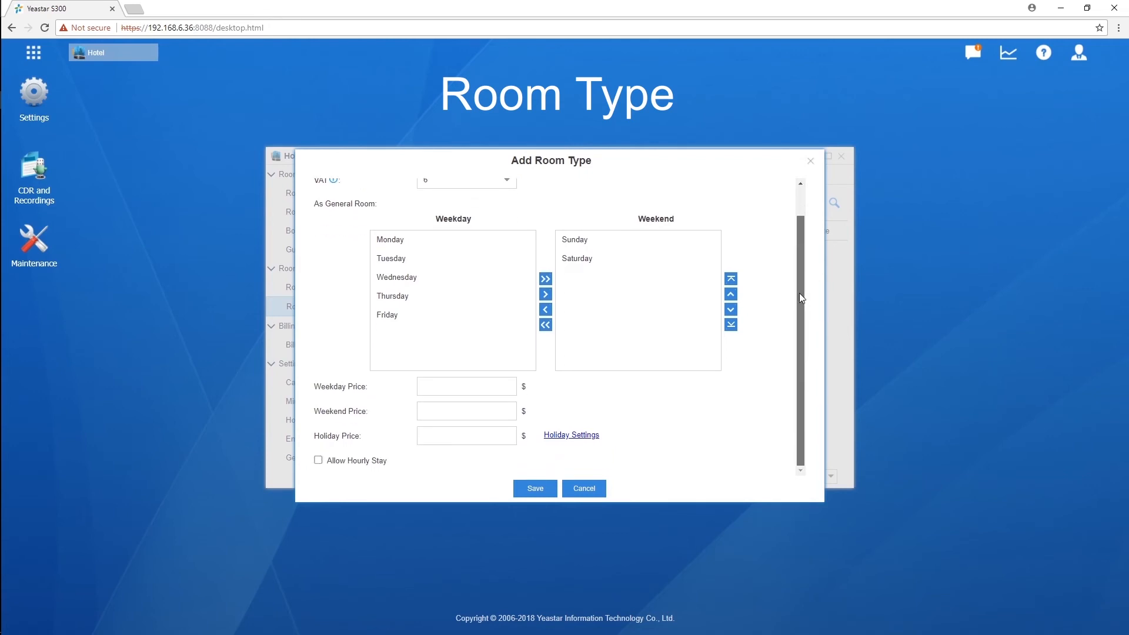
pyautogui.click(500, 388)
pyautogui.write('100')
pyautogui.click(500, 407)
pyautogui.write('130')
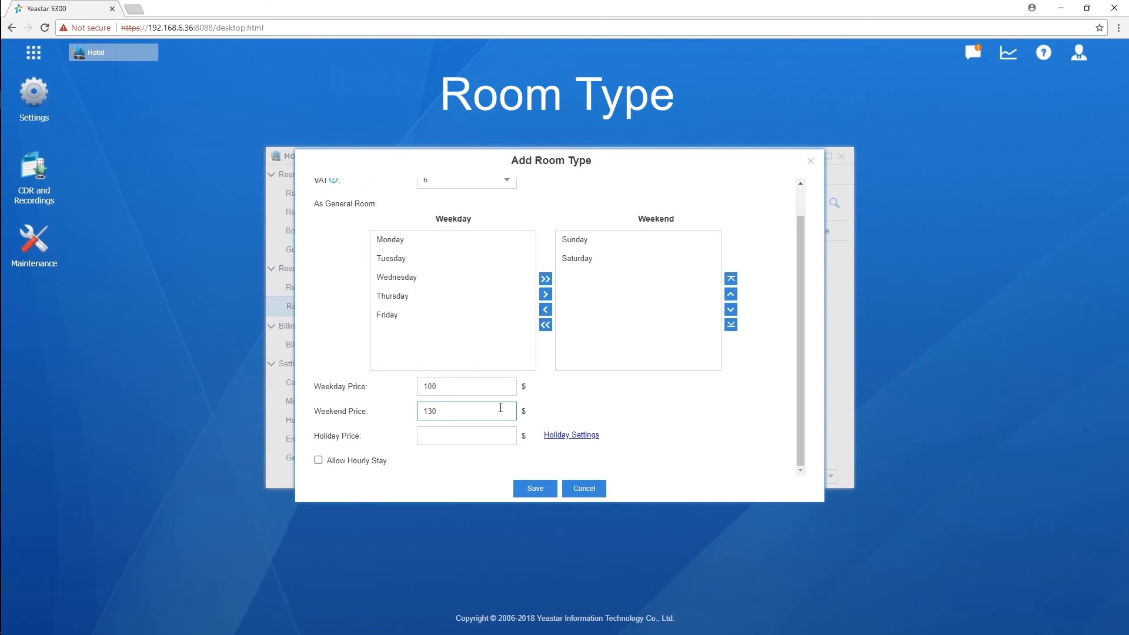
pyautogui.click(497, 431)
pyautogui.write('200')
# Step: Leave hourly stays disabled for the single room type and save it
pyautogui.click(318, 460)
pyautogui.scroll(-2, 807, 399)
pyautogui.scroll(-1, 805, 396)
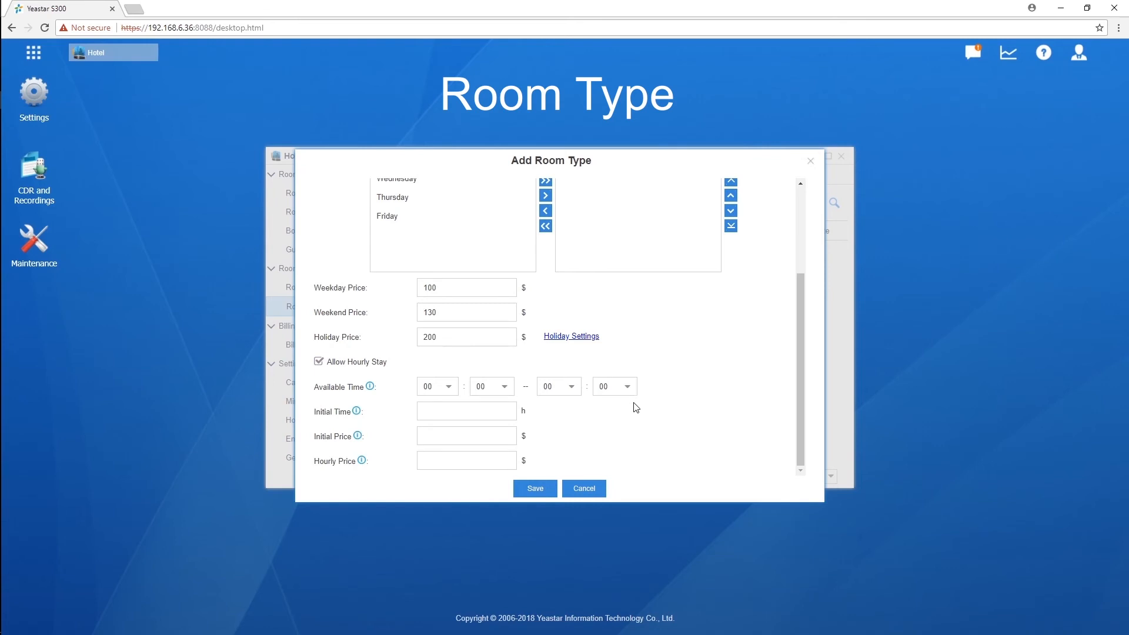
pyautogui.click(318, 362)
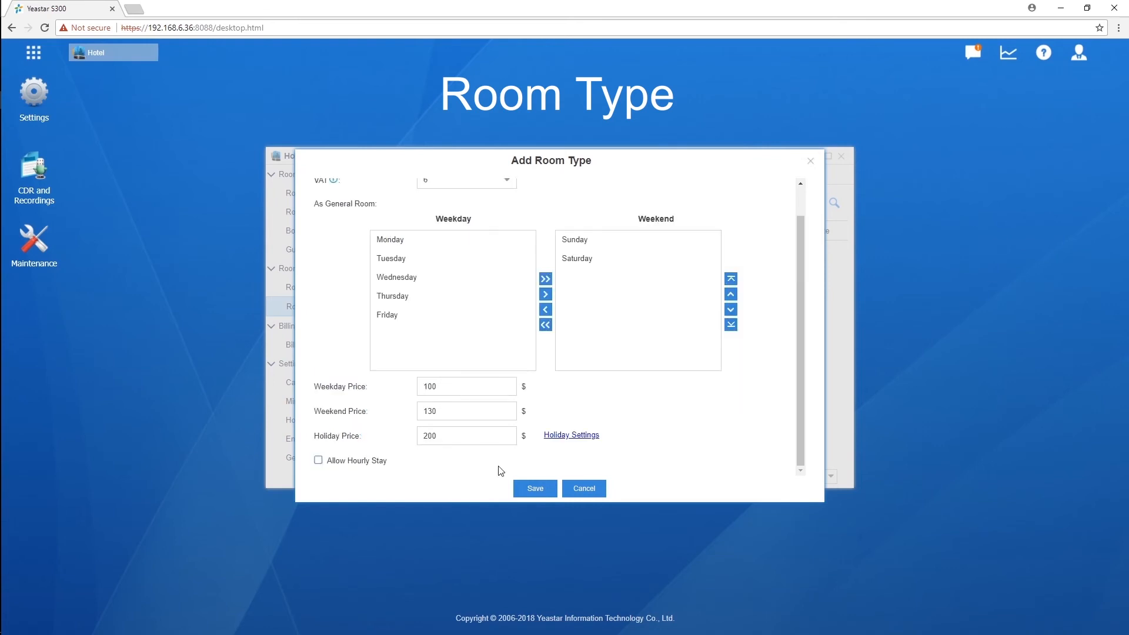
pyautogui.click(534, 489)
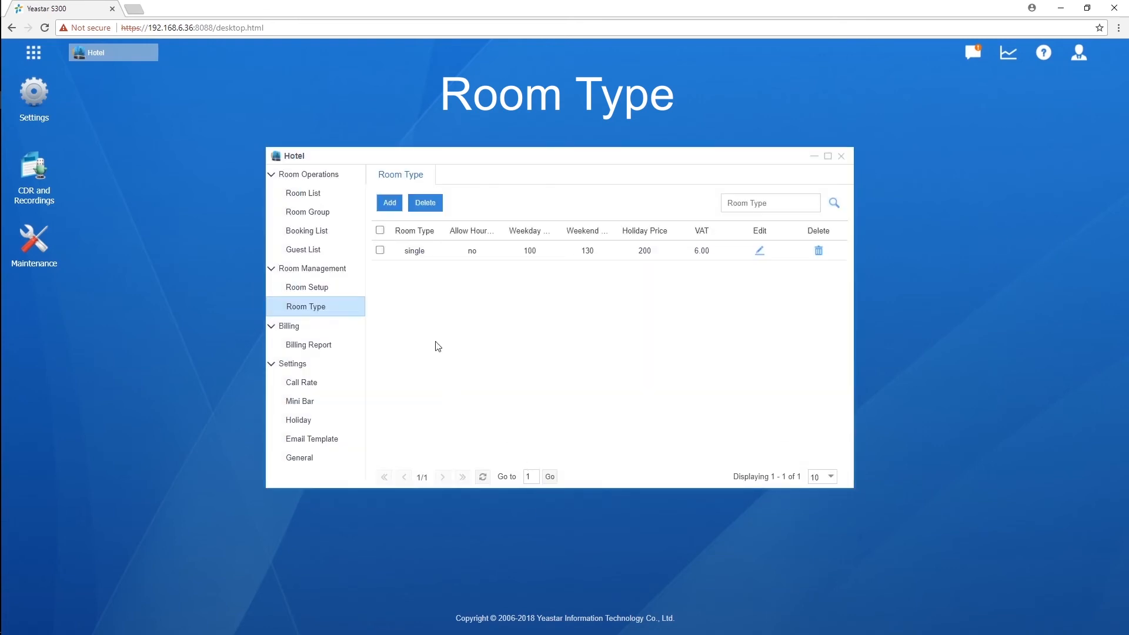
# Step: Add and save a 'standard' room type priced 200/230/300, without hourly stays
pyautogui.click(390, 202)
pyautogui.click(453, 193)
pyautogui.write('standard')
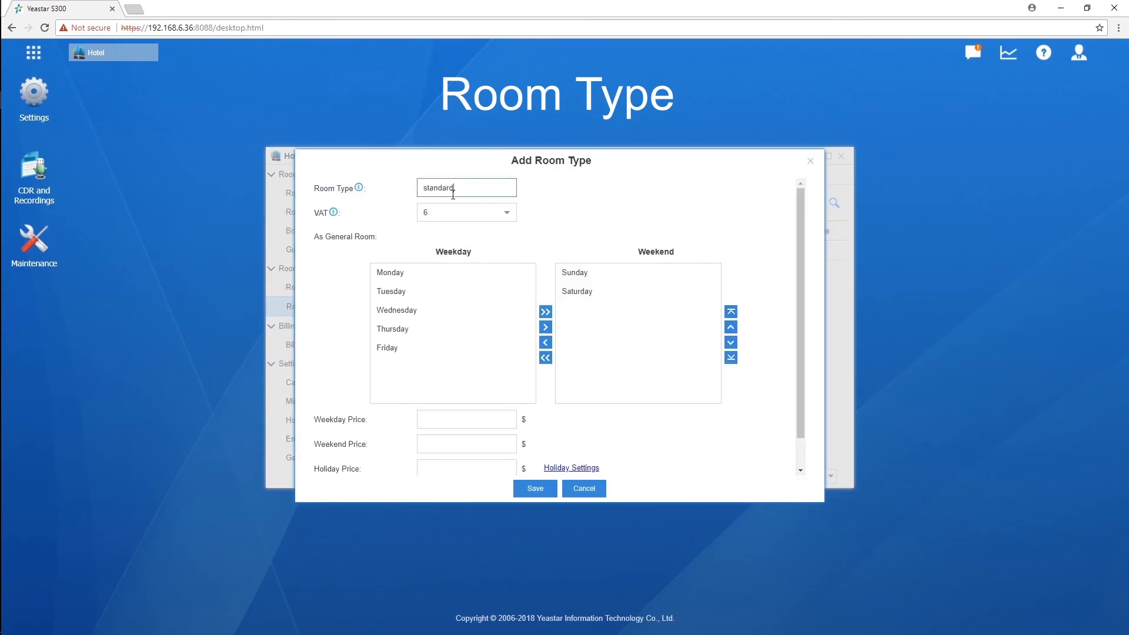
pyautogui.scroll(-3, 802, 238)
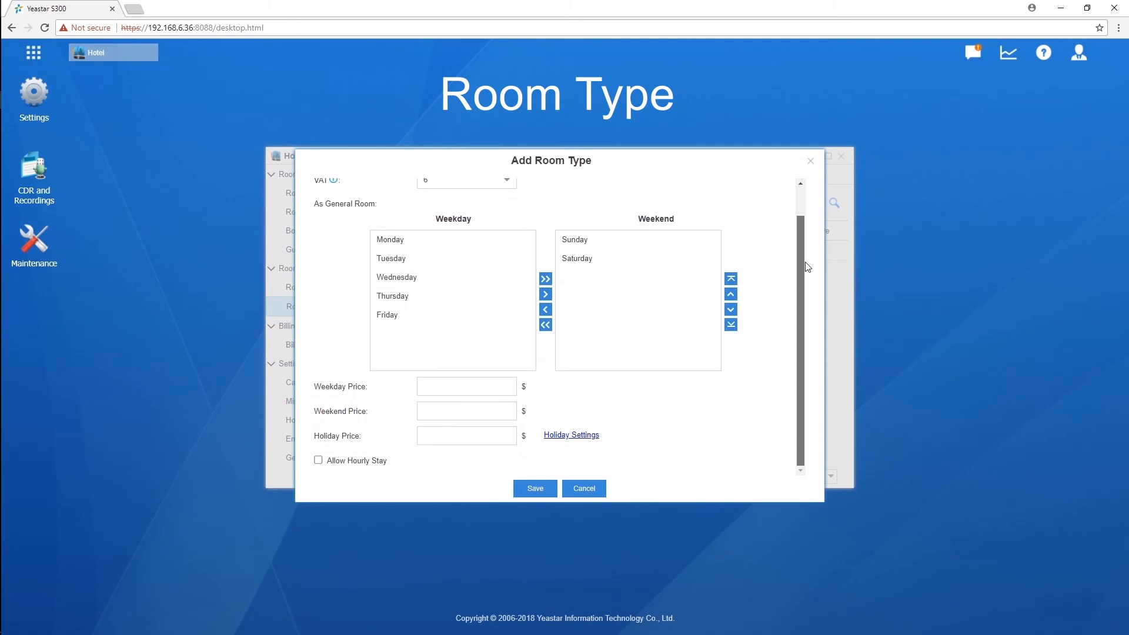
pyautogui.click(470, 387)
pyautogui.write('200')
pyautogui.click(501, 411)
pyautogui.write('230')
pyautogui.click(480, 435)
pyautogui.write('300')
pyautogui.click(536, 488)
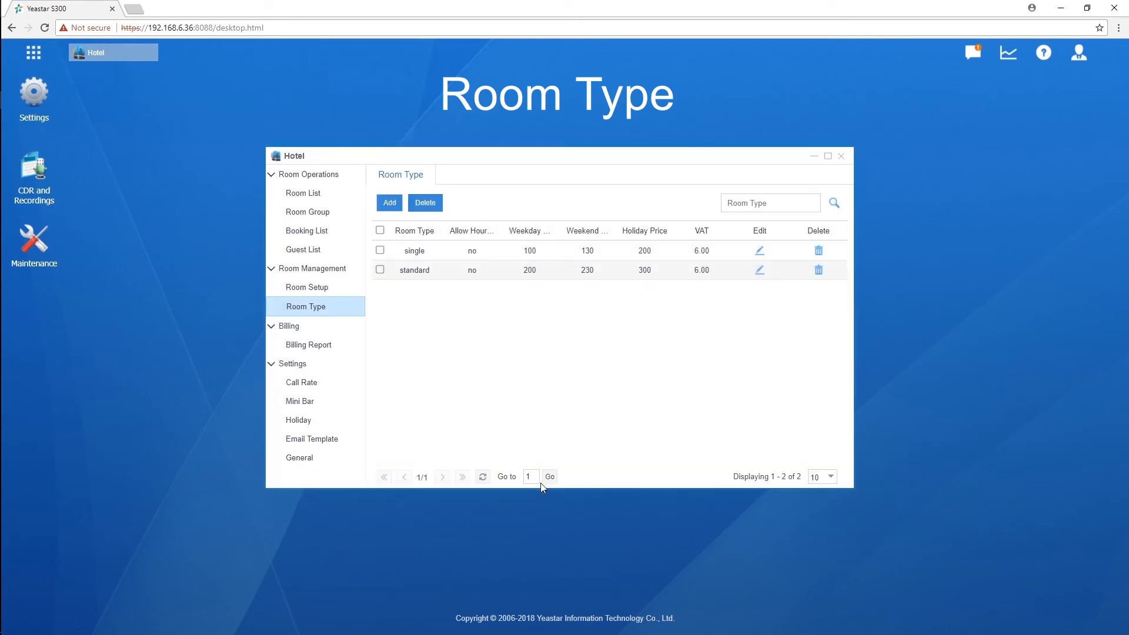
pyautogui.click(315, 288)
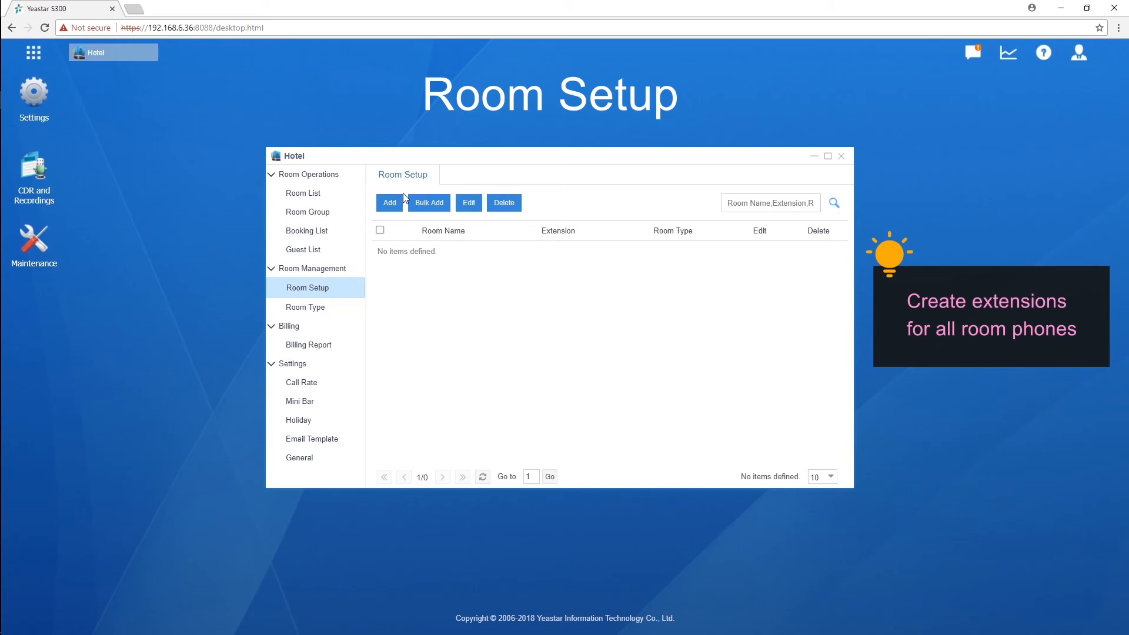
# Step: Try the single Add Room form with Room1001, extension 1001 and type single, then discard it
pyautogui.click(391, 202)
pyautogui.click(593, 289)
pyautogui.write('Room1001')
pyautogui.click(640, 317)
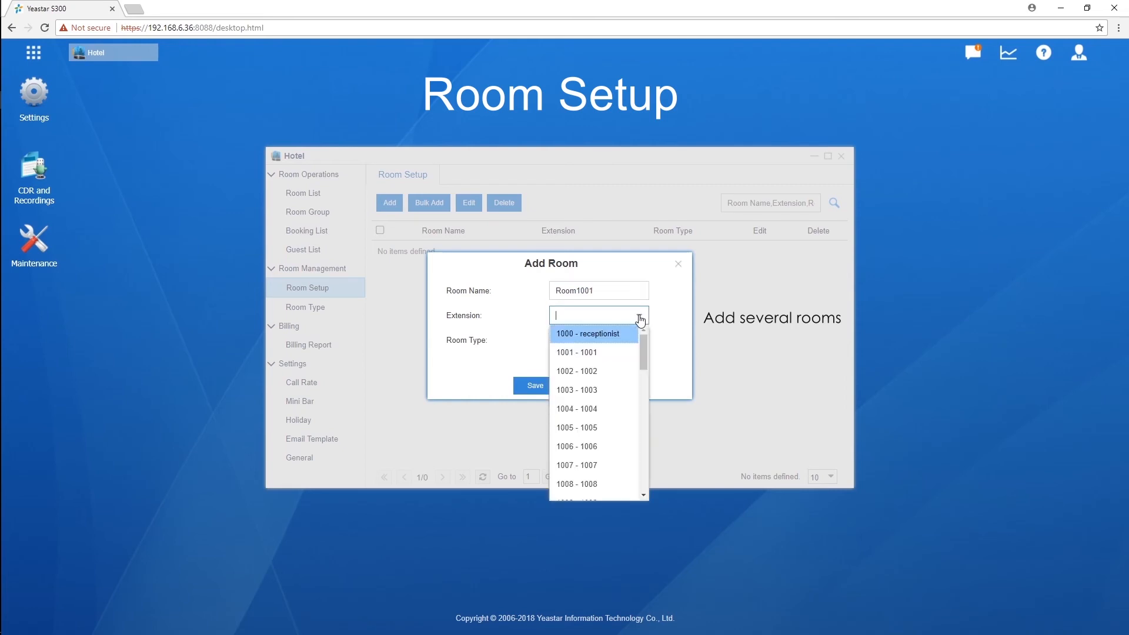
pyautogui.click(601, 352)
pyautogui.click(640, 344)
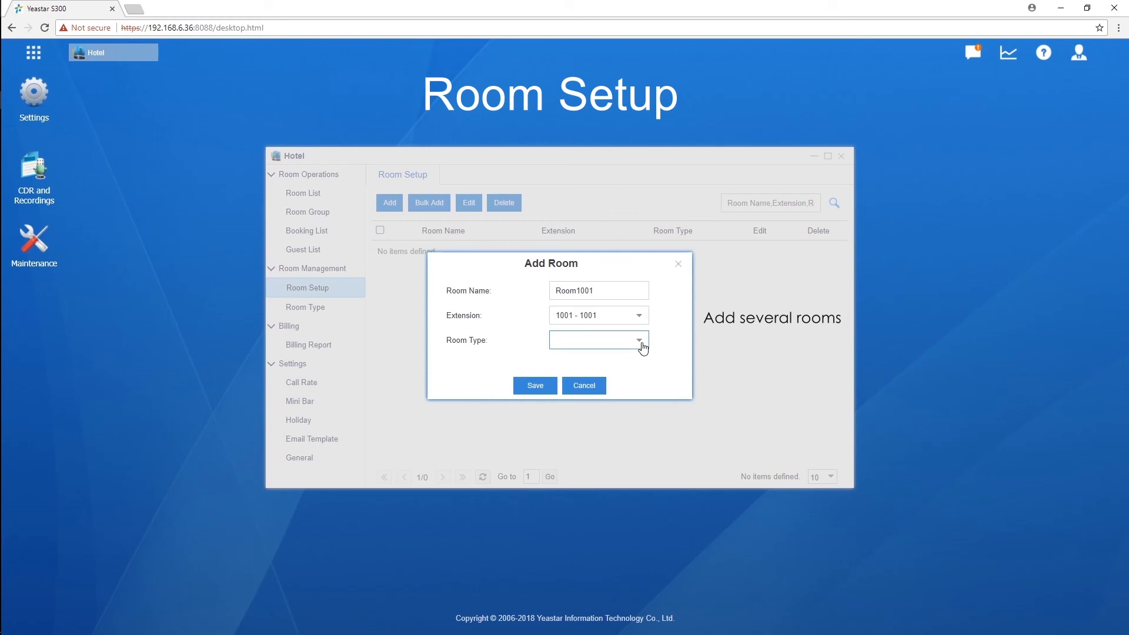
pyautogui.click(619, 364)
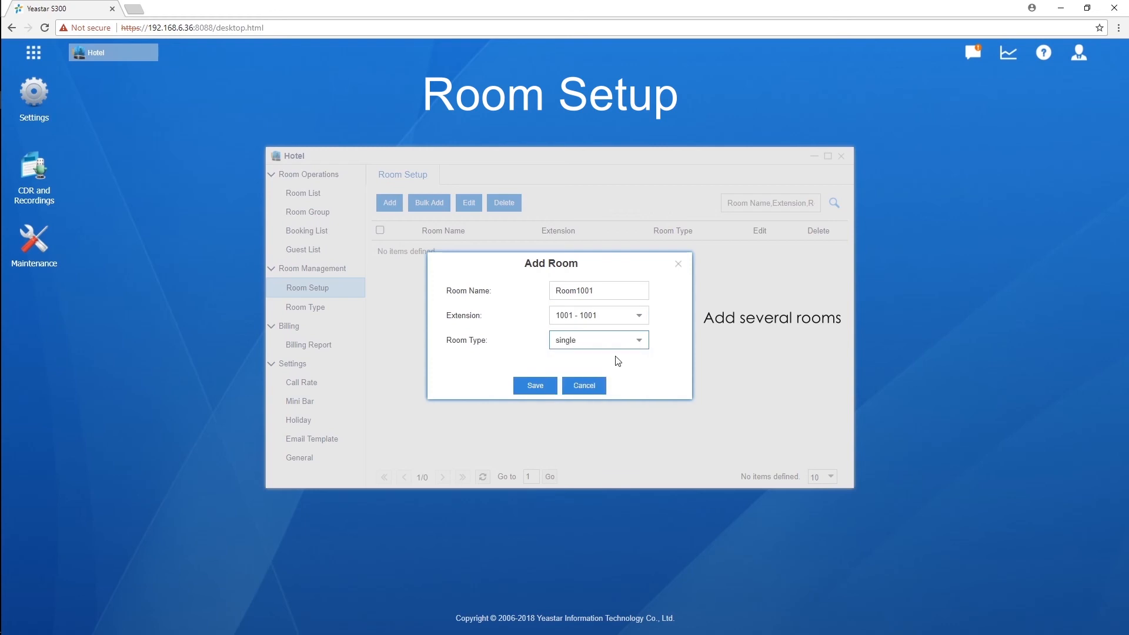
pyautogui.click(537, 387)
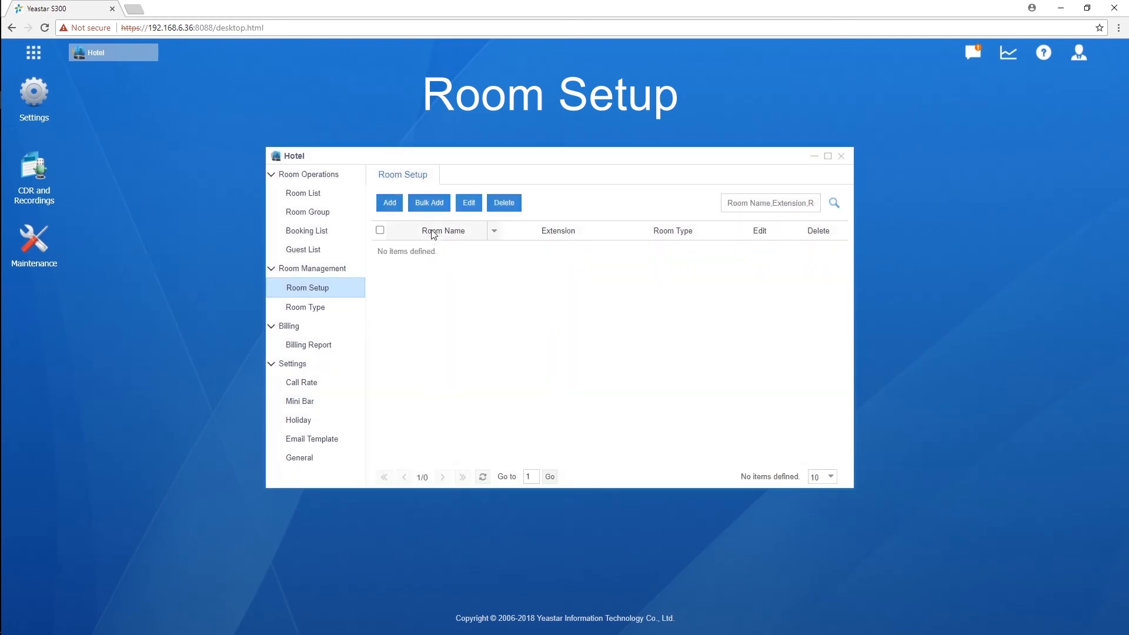
pyautogui.click(434, 204)
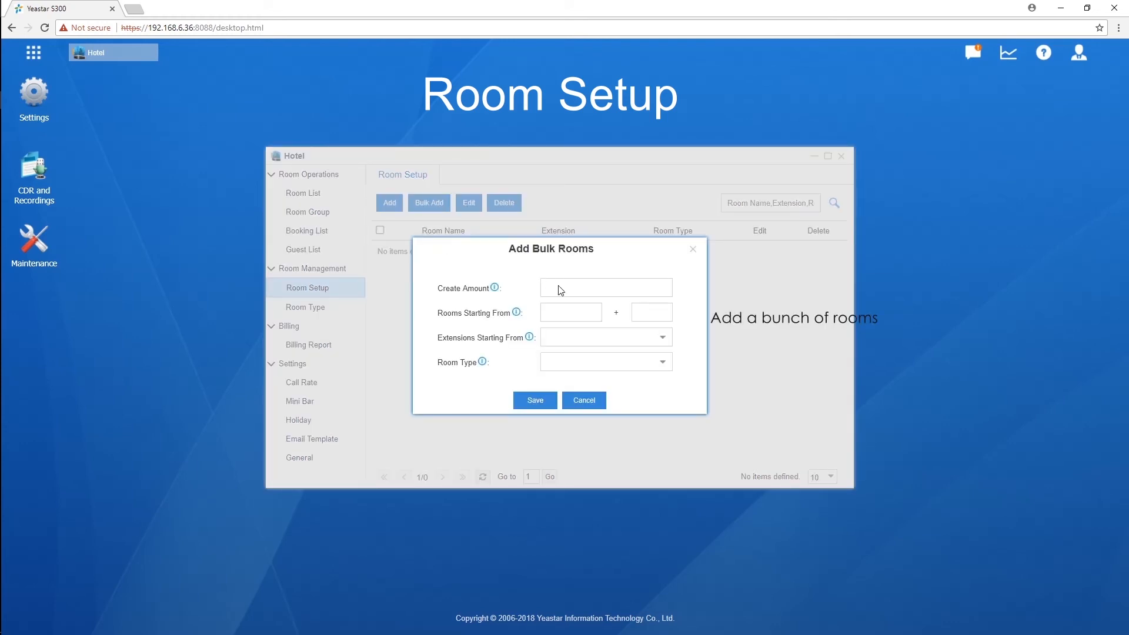
# Step: Bulk-create 20 single rooms named Room1001 onward on extensions starting at 1001
pyautogui.click(614, 286)
pyautogui.write('20')
pyautogui.click(580, 308)
pyautogui.moveTo(521, 317)
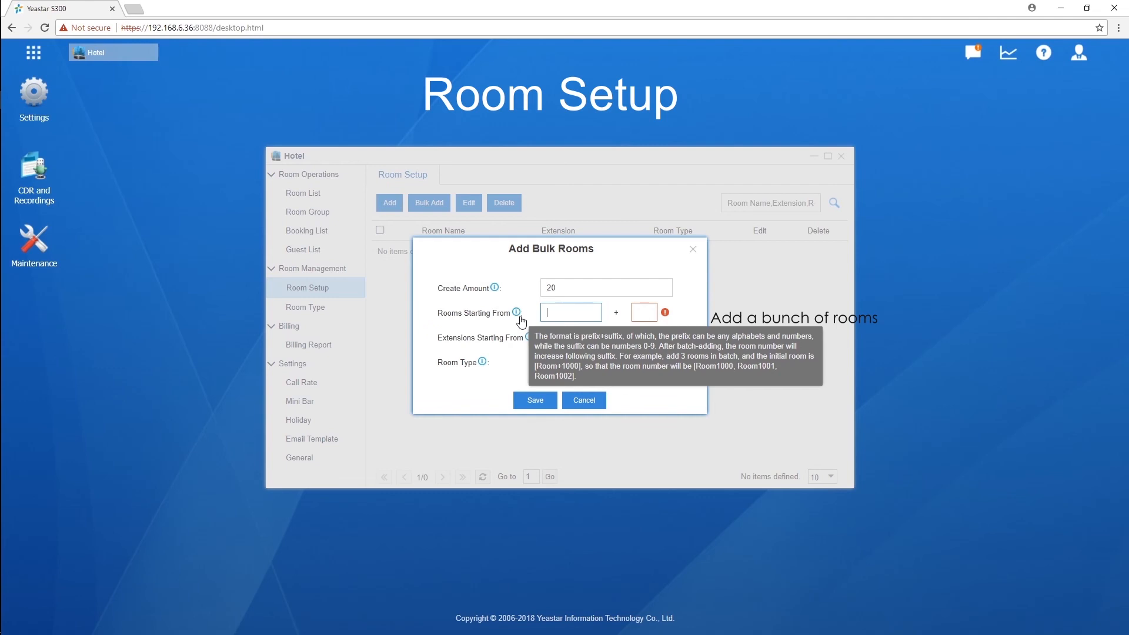
pyautogui.write('Room')
pyautogui.click(639, 313)
pyautogui.write('1001')
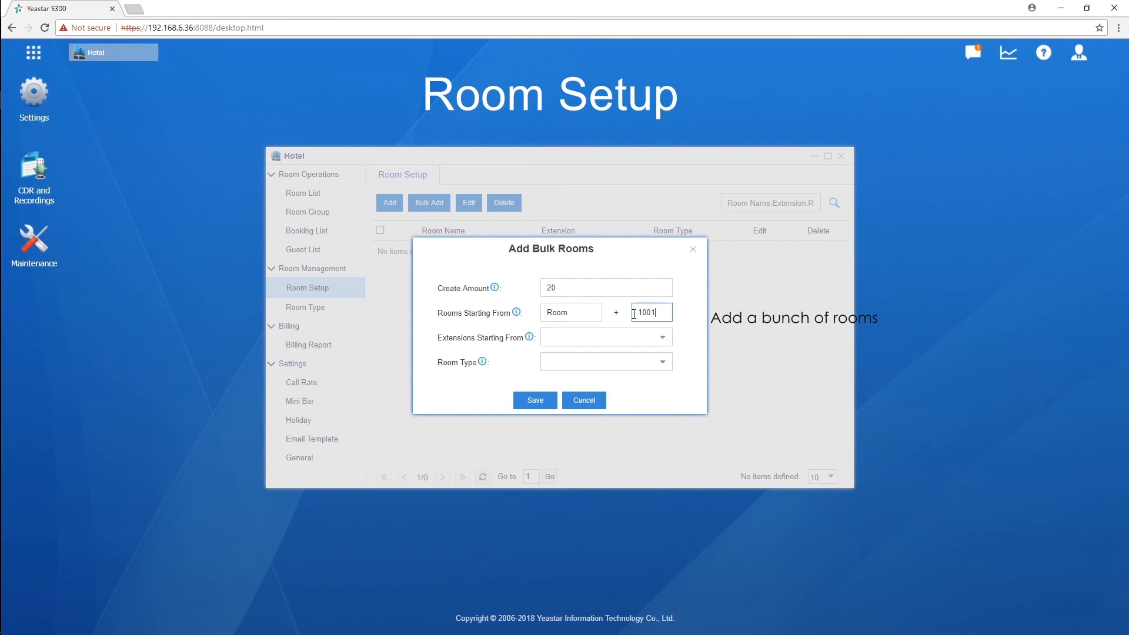
pyautogui.click(667, 344)
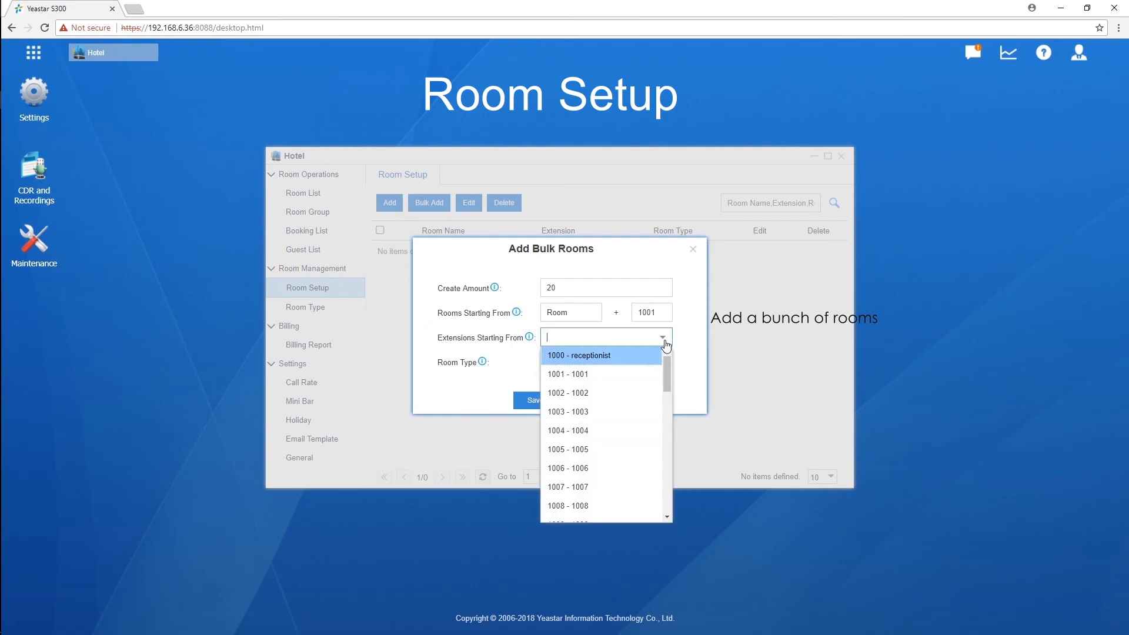
pyautogui.click(610, 377)
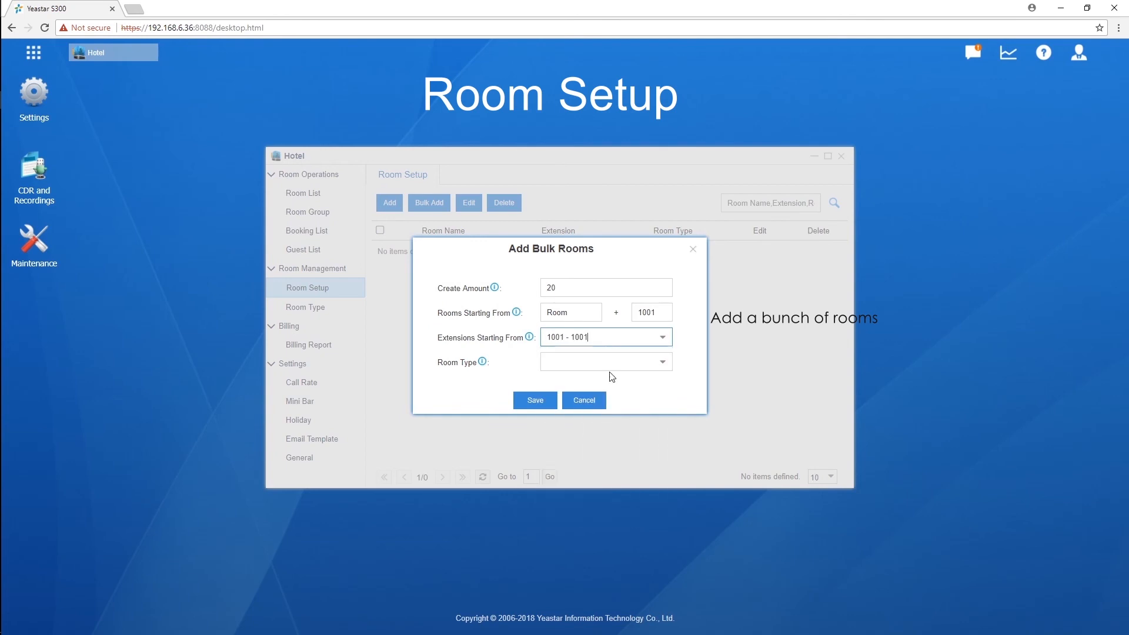
pyautogui.click(587, 364)
pyautogui.click(582, 383)
pyautogui.click(551, 404)
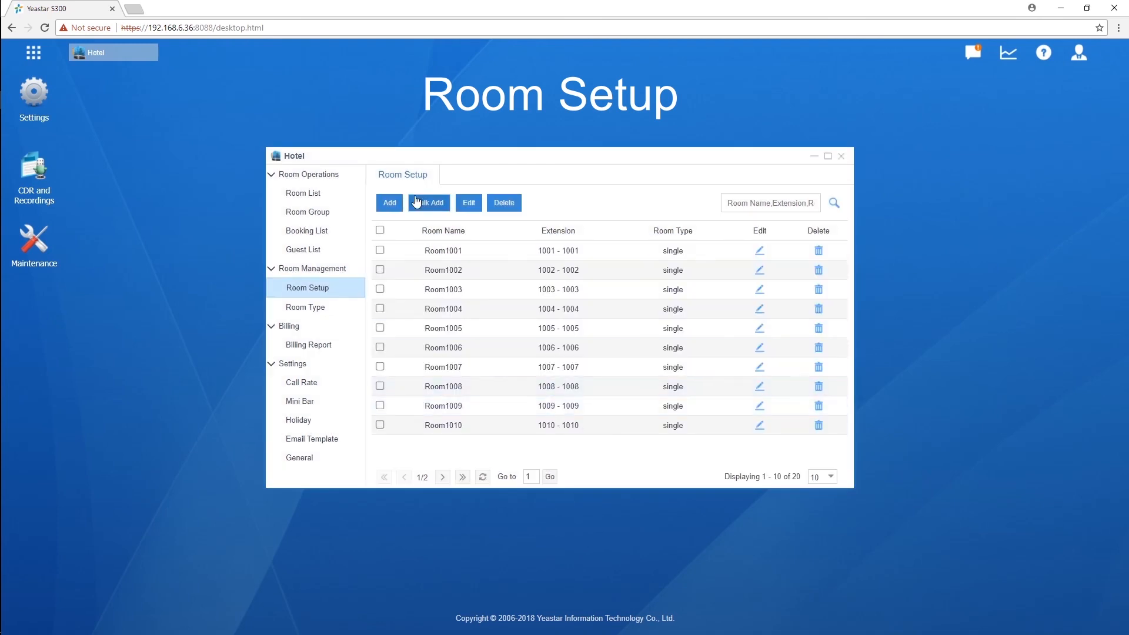
# Step: Bulk-create 20 standard rooms named Room2001 onward on extensions starting at 2001
pyautogui.click(419, 203)
pyautogui.click(595, 288)
pyautogui.write('20')
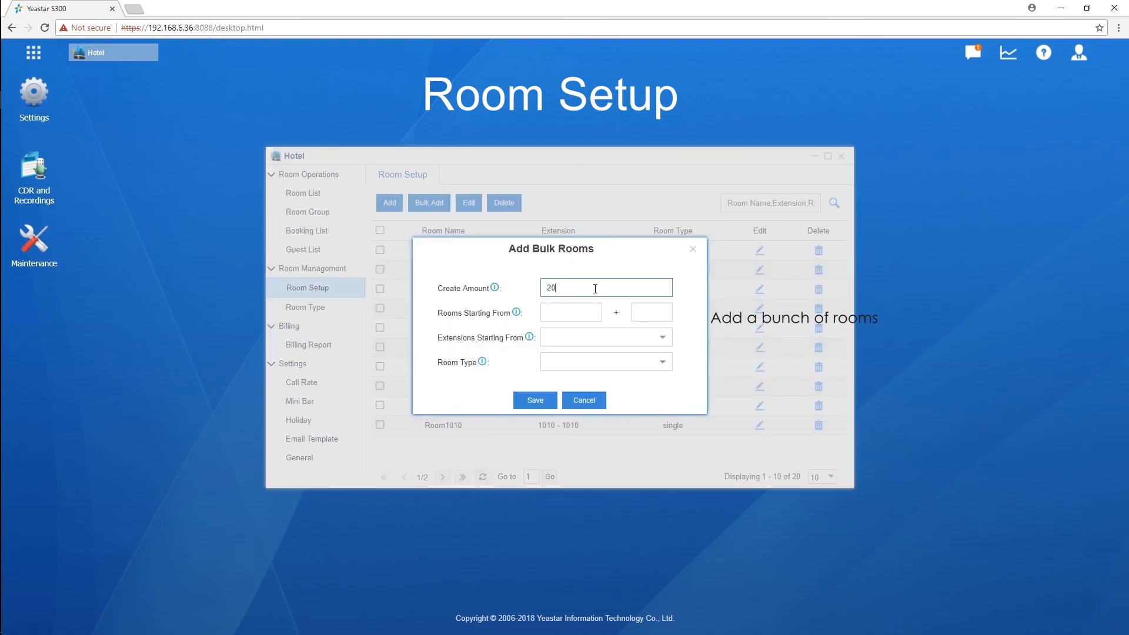
pyautogui.click(593, 312)
pyautogui.write('Room')
pyautogui.click(671, 310)
pyautogui.write('2001')
pyautogui.click(665, 344)
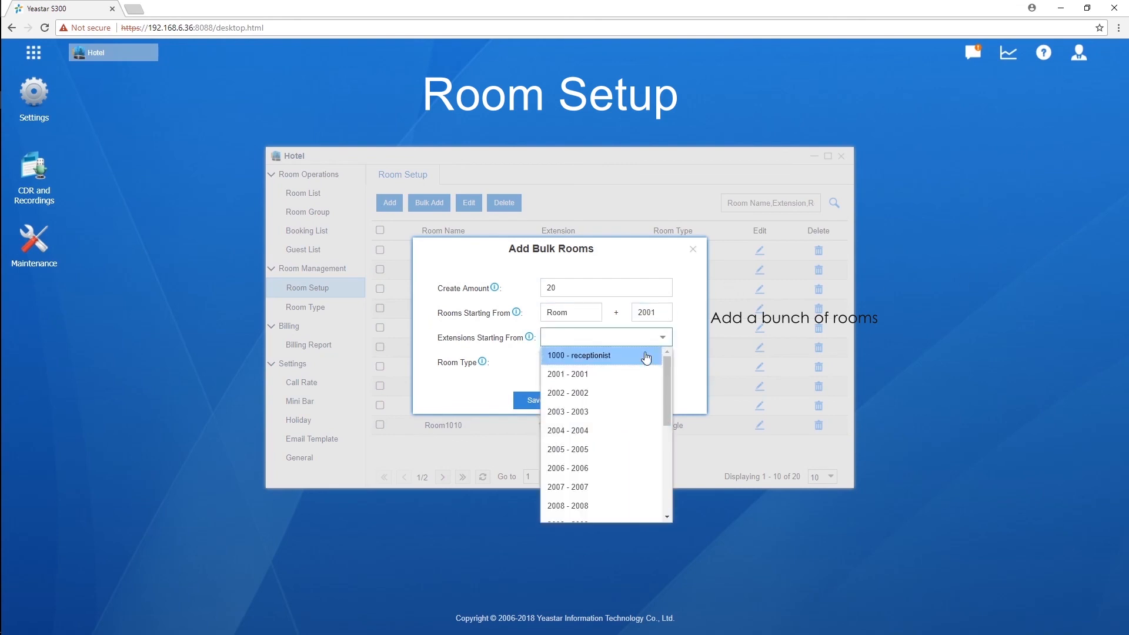
pyautogui.click(642, 374)
pyautogui.click(664, 364)
pyautogui.click(625, 399)
pyautogui.click(536, 400)
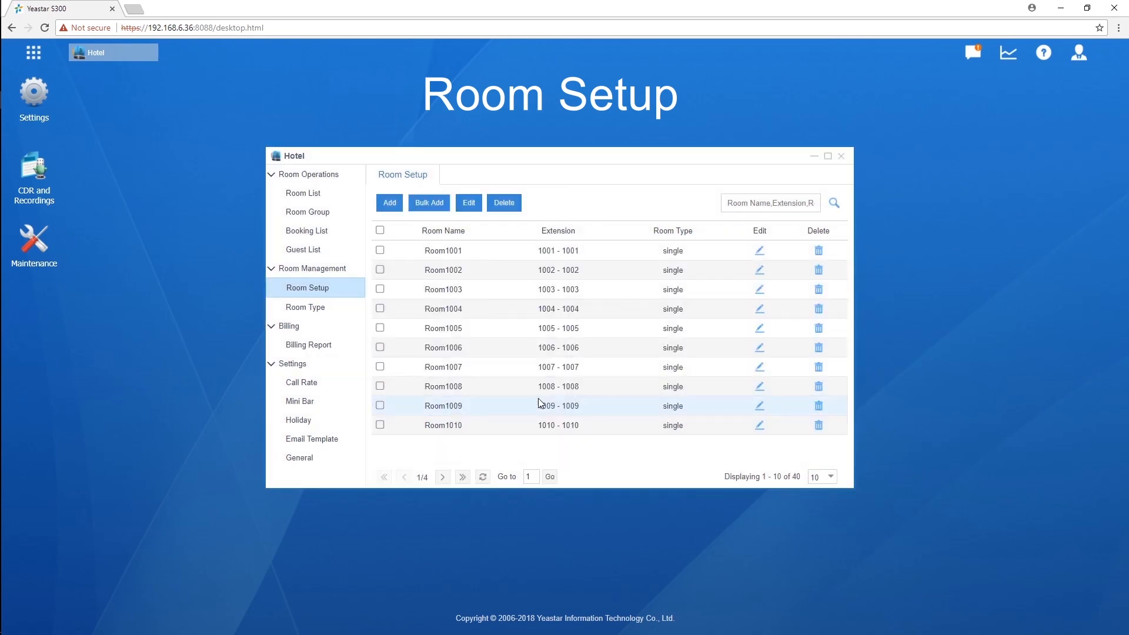
# Step: Page through the room list to confirm all 40 rooms were created
pyautogui.click(443, 478)
pyautogui.click(444, 478)
pyautogui.click(443, 478)
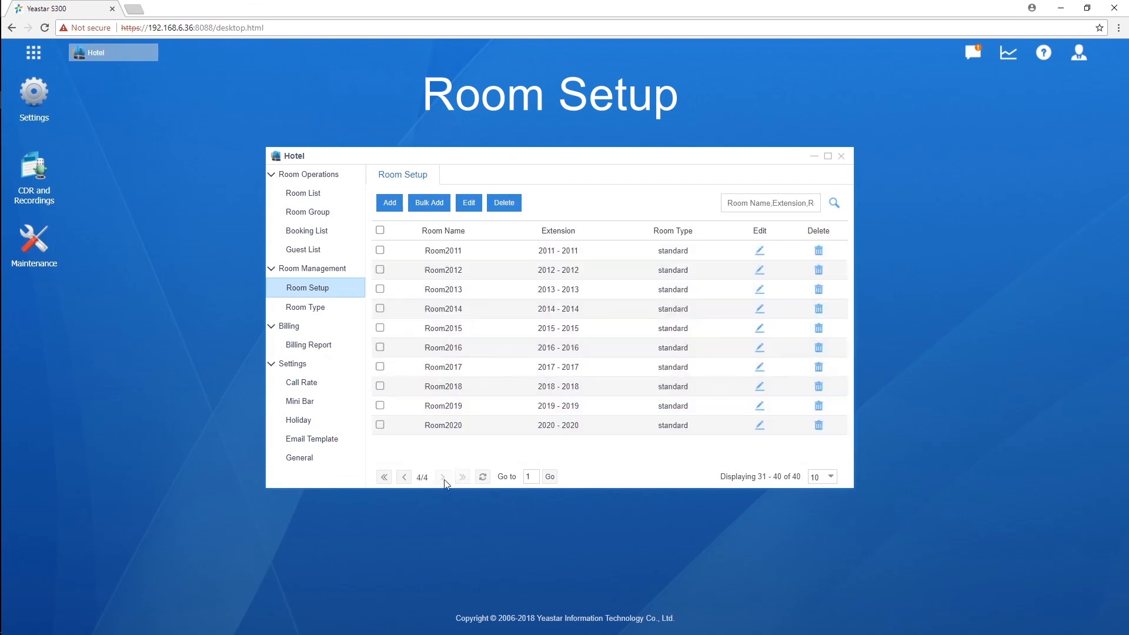
pyautogui.click(337, 459)
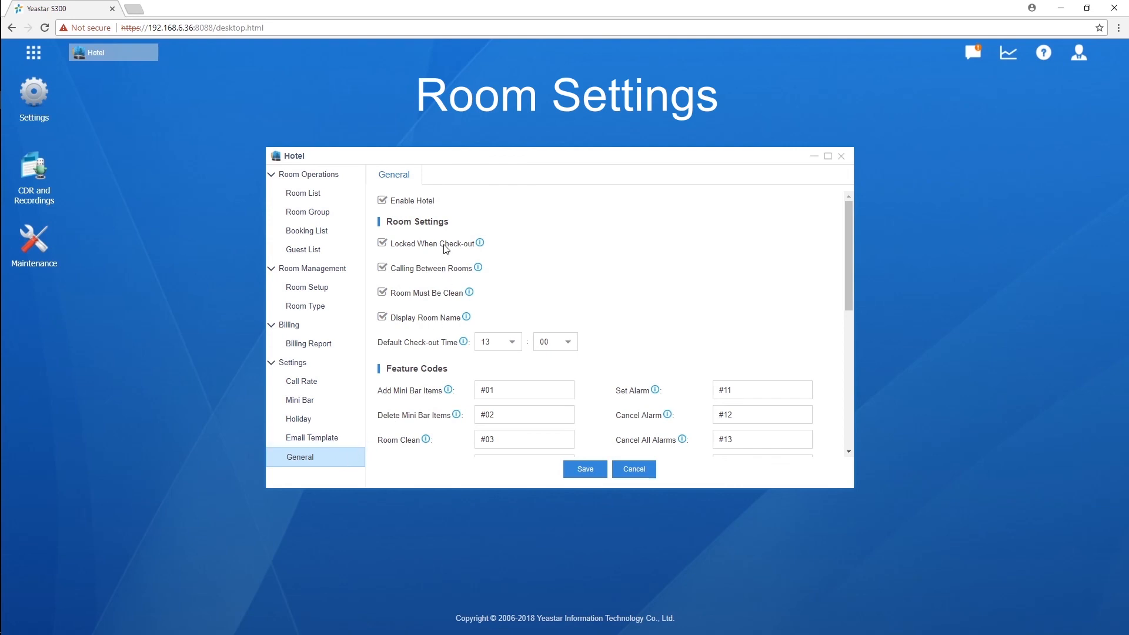
# Step: Review the General settings' info tips down to Company, then close the Hotel window
pyautogui.moveTo(481, 245)
pyautogui.moveTo(479, 270)
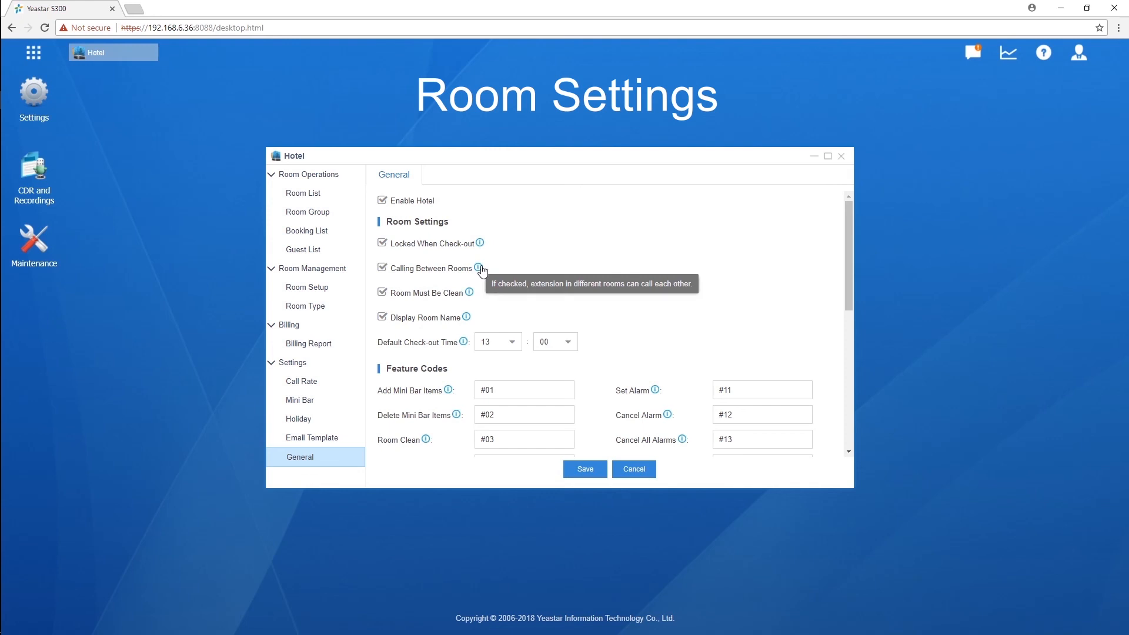
pyautogui.moveTo(471, 297)
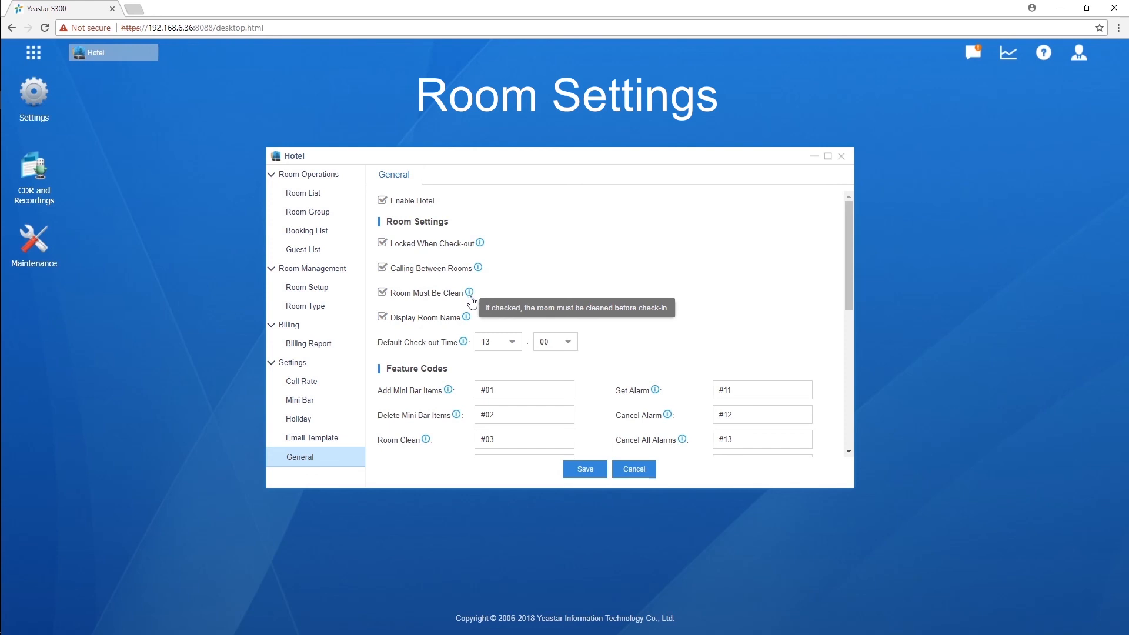
pyautogui.moveTo(468, 323)
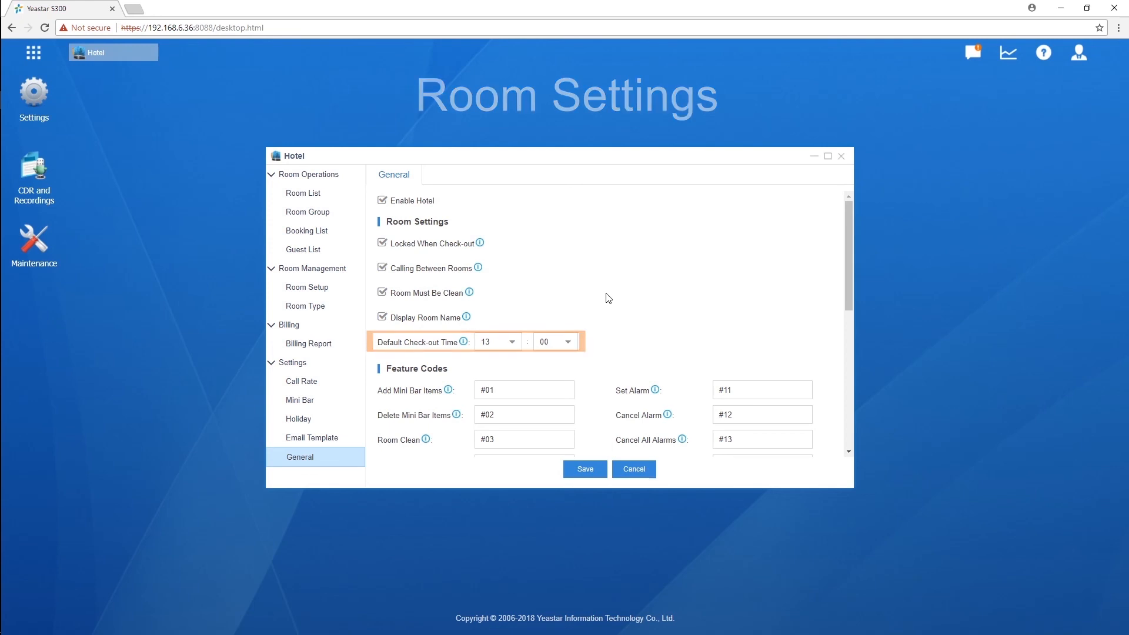
pyautogui.moveTo(846, 227); pyautogui.dragTo(865, 365)
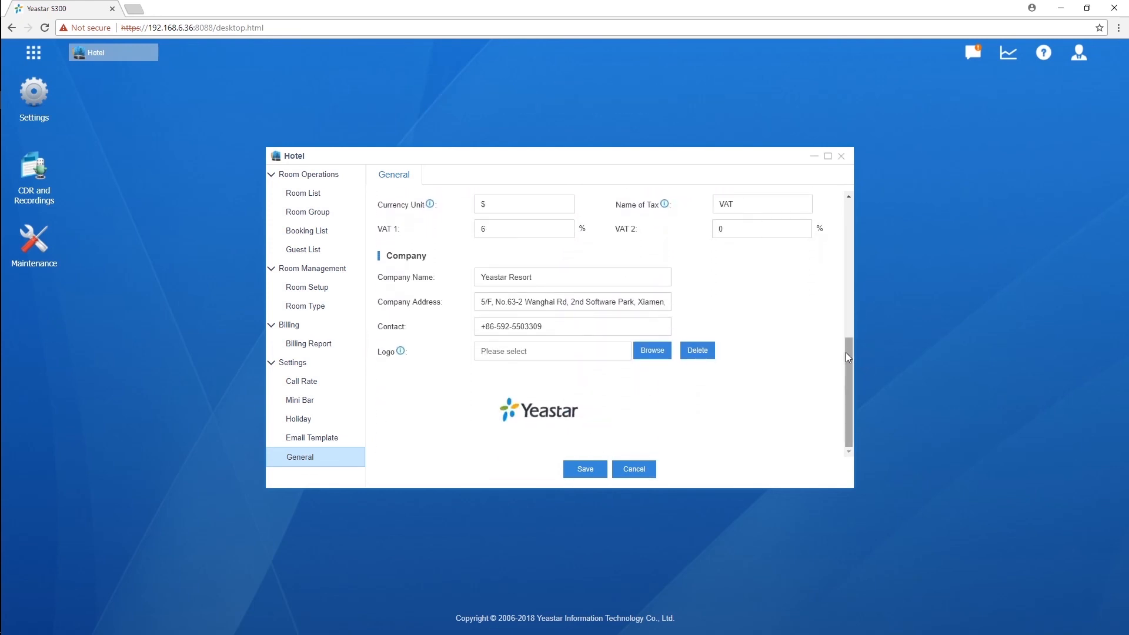
pyautogui.click(842, 155)
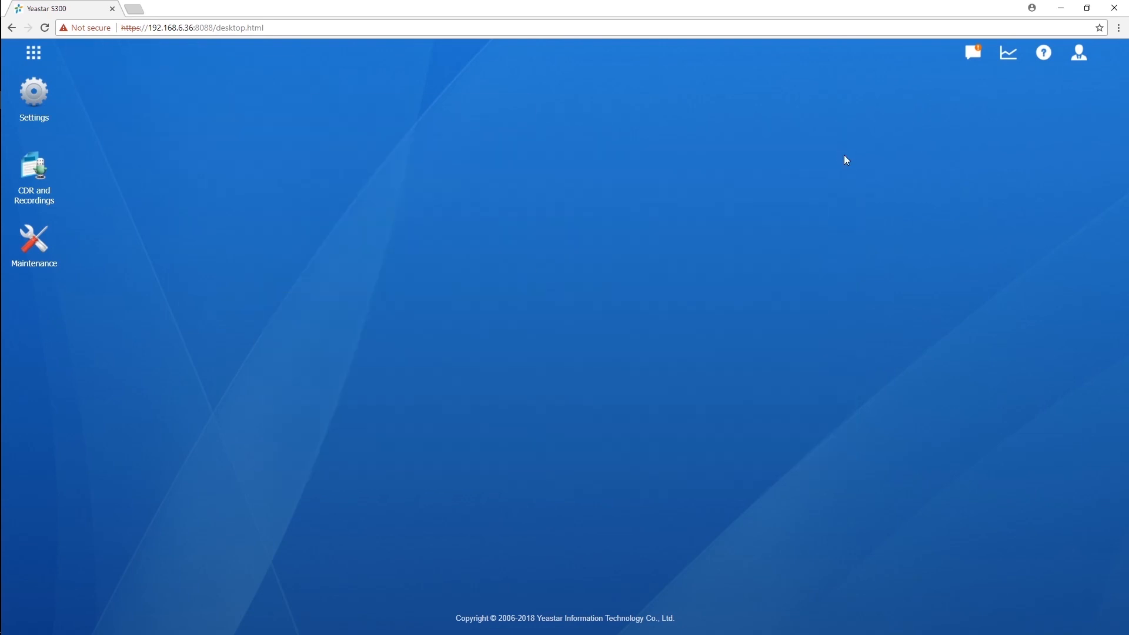